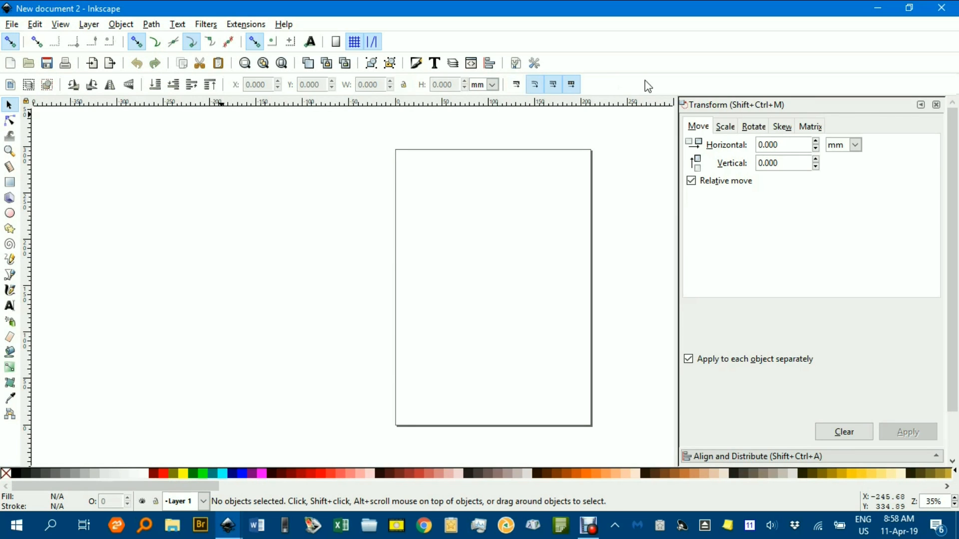
Add a rectangular grid in mm to the document with X and Y spacing of 5 mm
left_click(516, 68)
left_click_drag(852, 50, 544, 48)
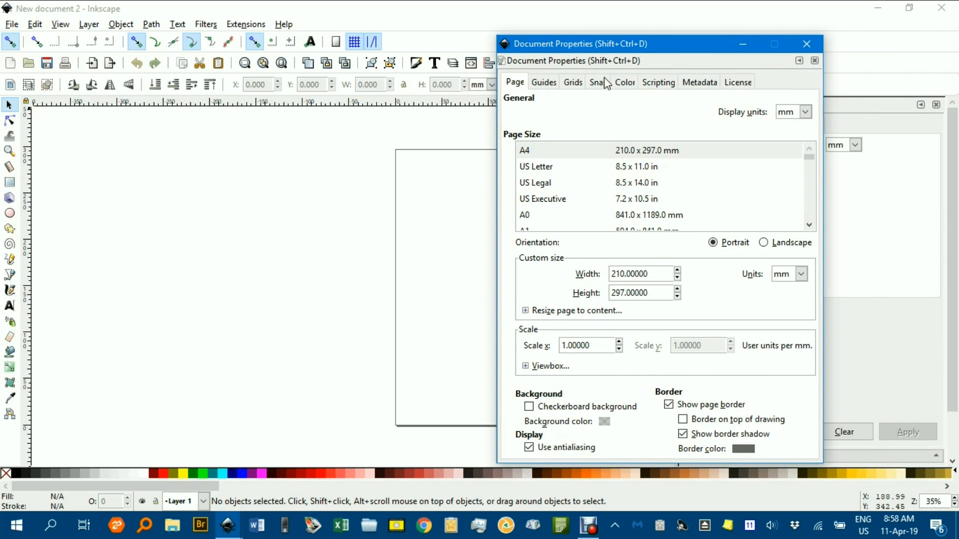
left_click(574, 83)
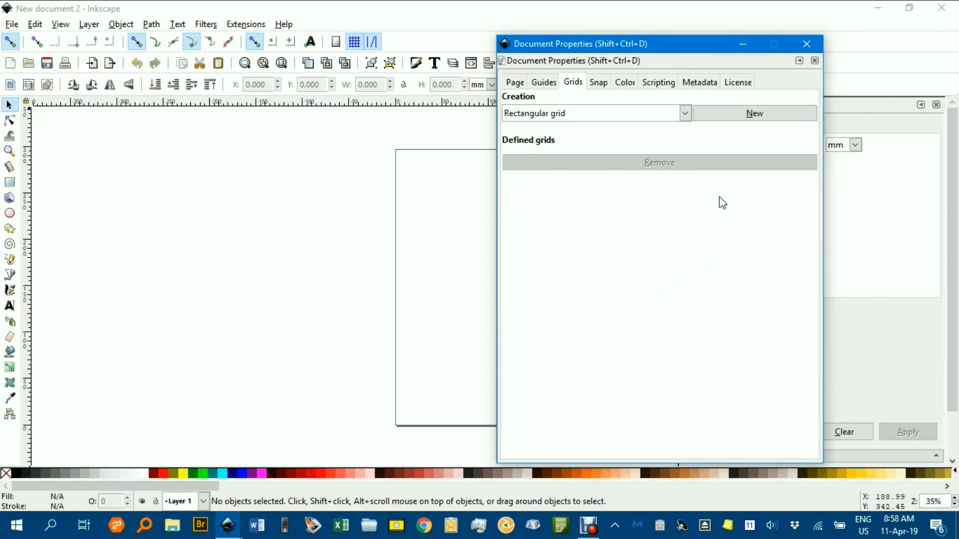
left_click(751, 119)
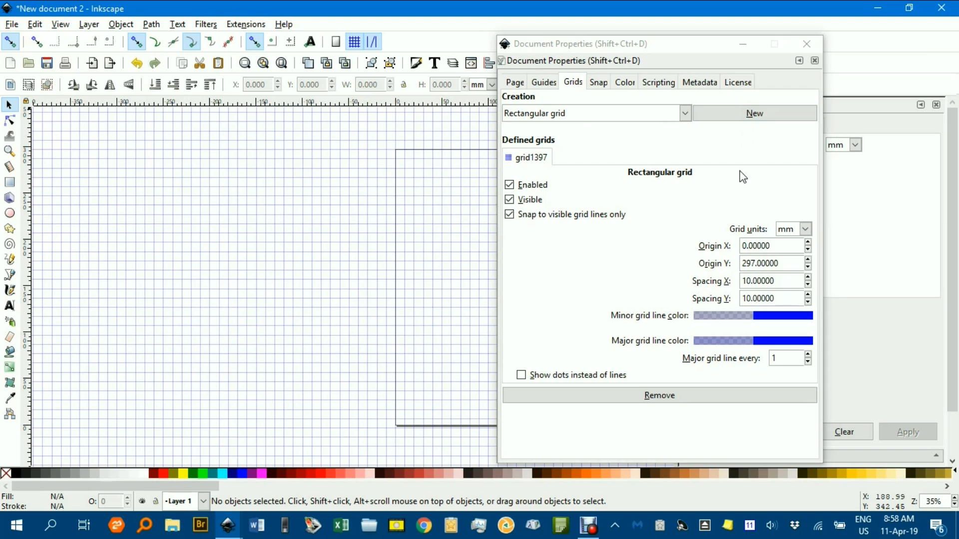
left_click_drag(788, 281, 720, 281)
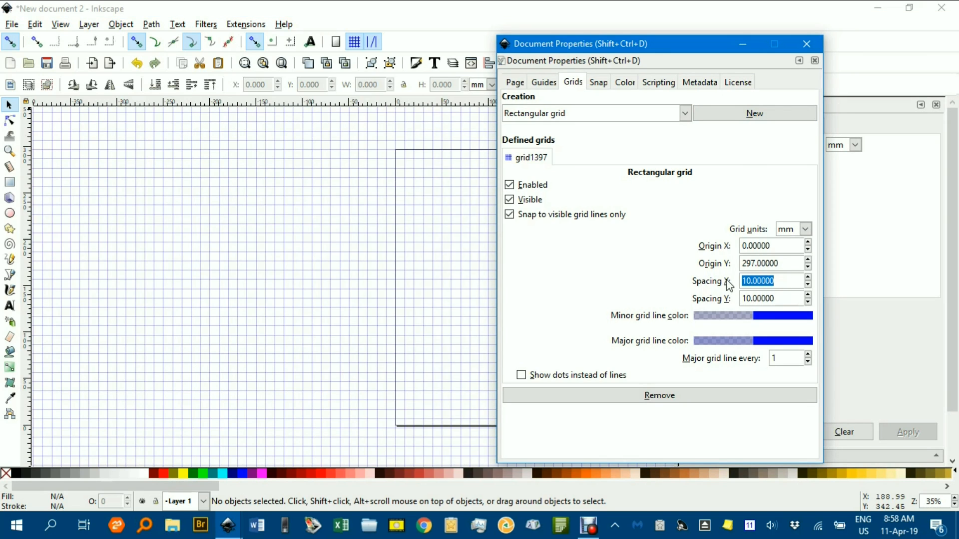
type("5")
left_click_drag(787, 298, 706, 303)
type("5")
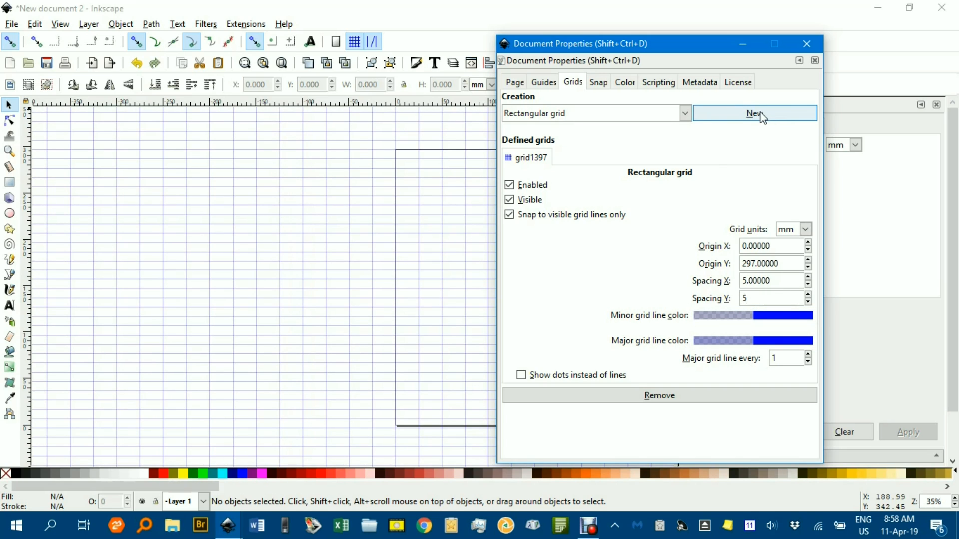
left_click(807, 44)
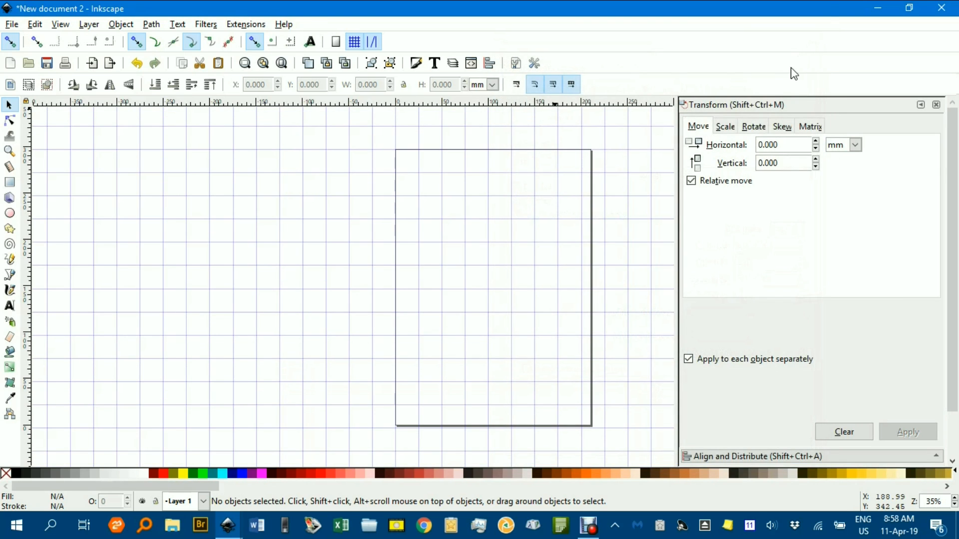
Draw a closed, straight-sided airplane fuselage on the grid, about 60 mm long and 20 mm high, with a raised tail fin and pointed nose
scroll(446, 273, "down", 2)
scroll(458, 259, "up", 4)
left_click_drag(467, 251, 296, 335)
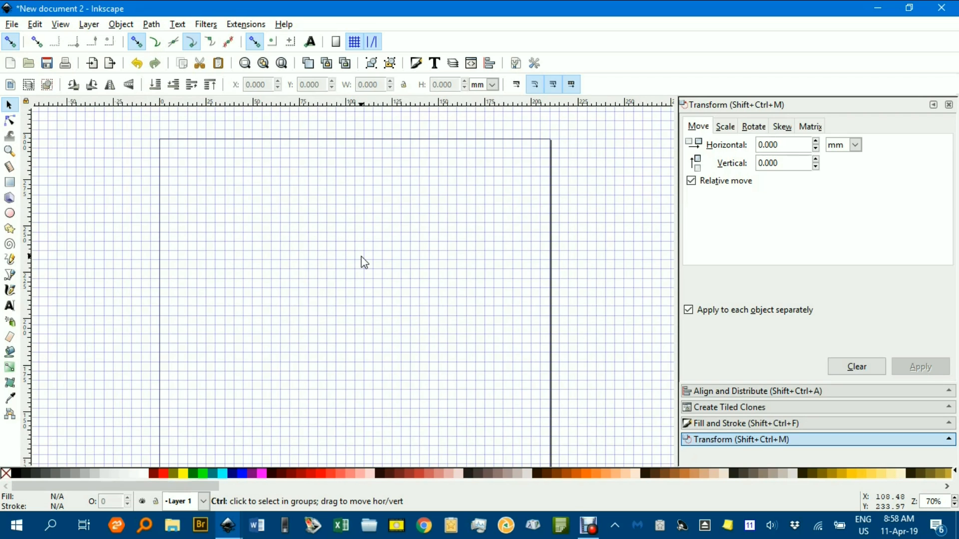
scroll(364, 257, "up", 1)
left_click_drag(379, 265, 414, 309)
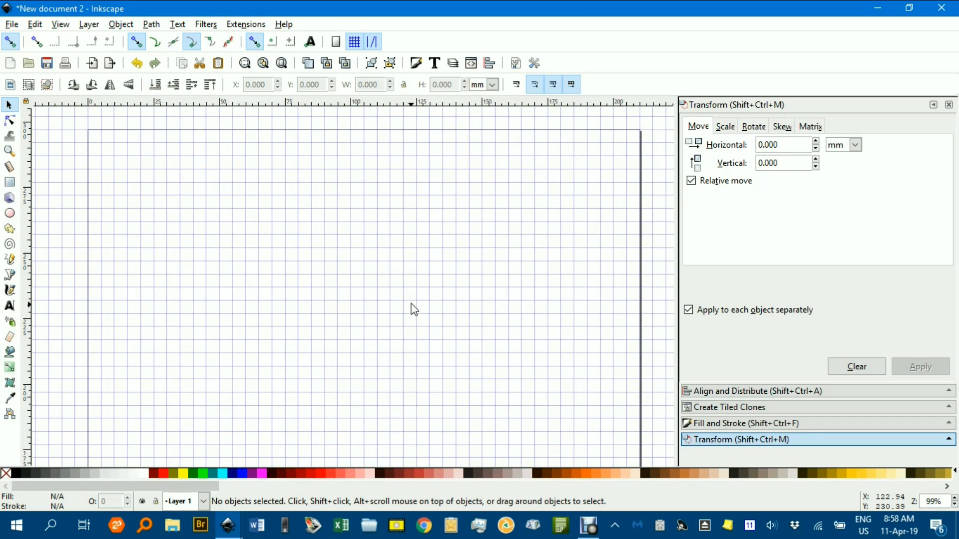
left_click(10, 275)
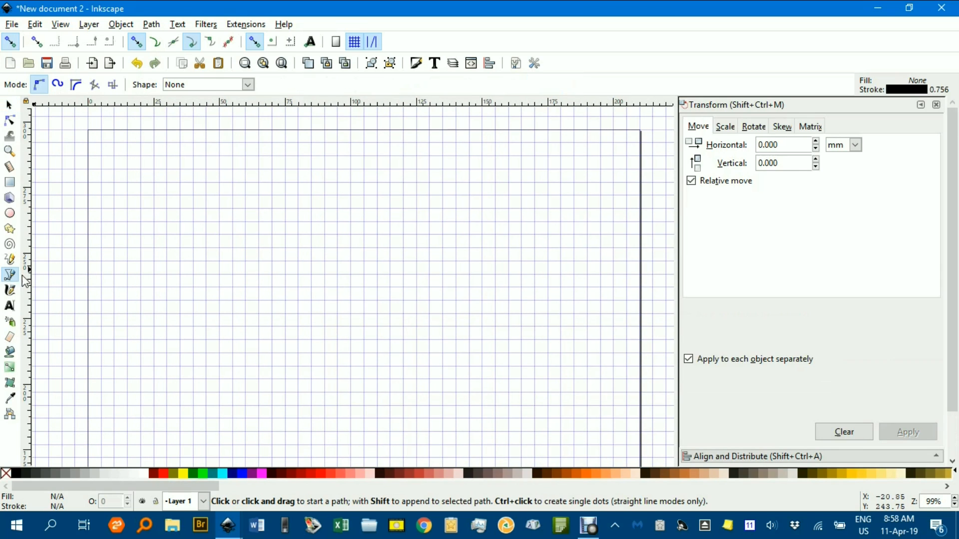
left_click(232, 222)
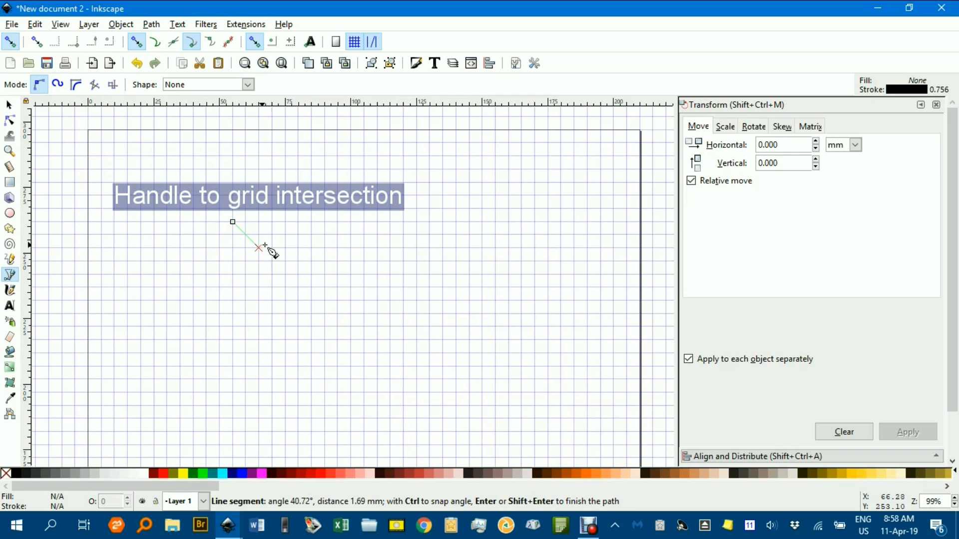
left_click(364, 247)
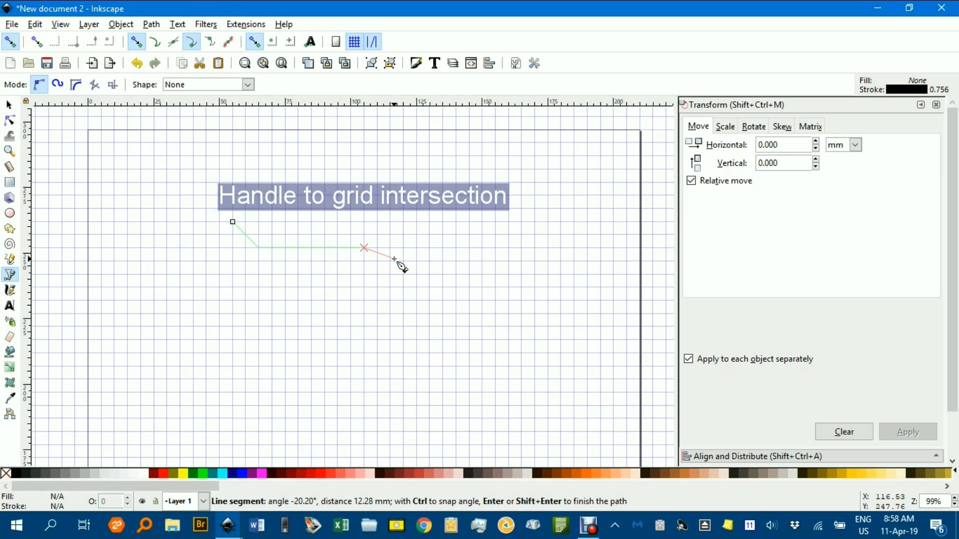
left_click(390, 260)
left_click(364, 274)
left_click(219, 273)
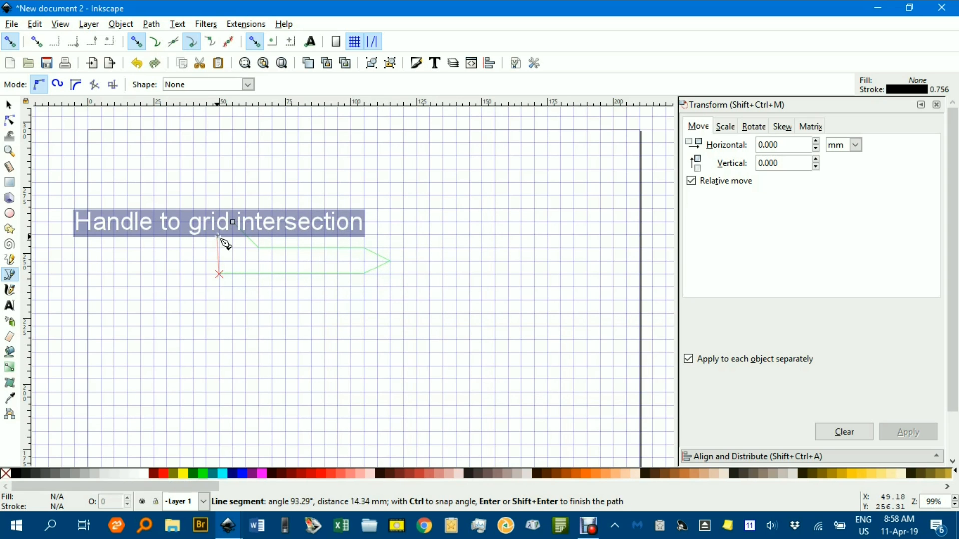
key("BackSpace")
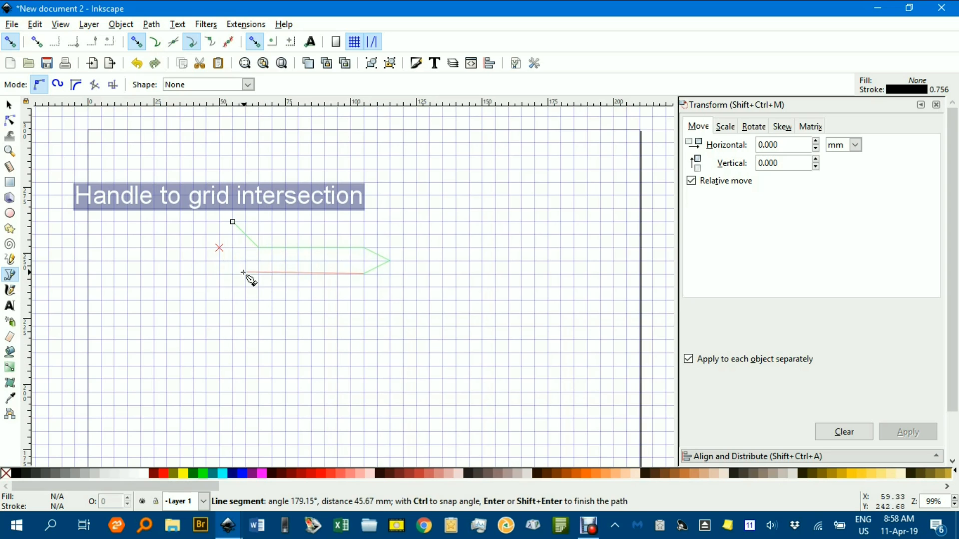
left_click(232, 274)
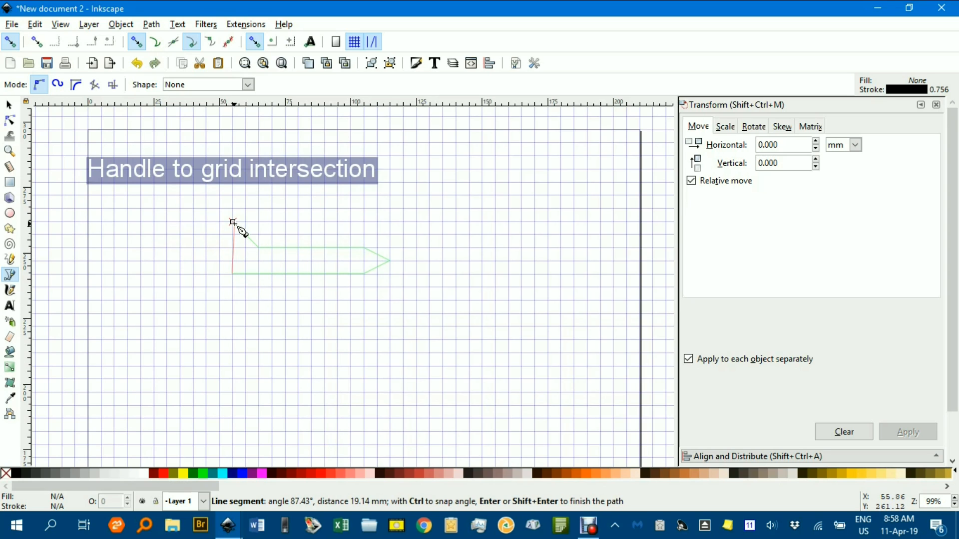
left_click(233, 222)
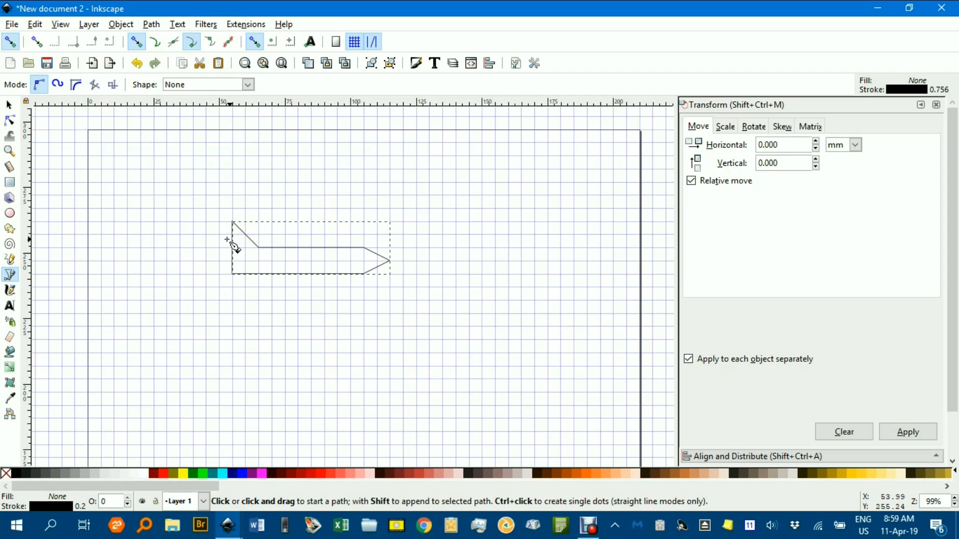
Draw the closed triangular near wing, about 30 mm wide and 15 mm high, sweeping down and back from the middle of the fuselage
left_click(350, 261)
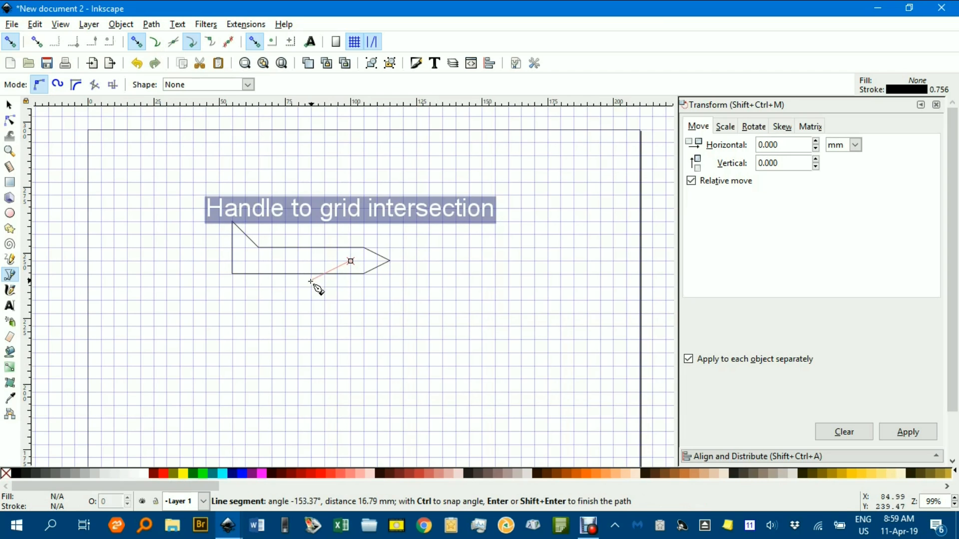
left_click(272, 300)
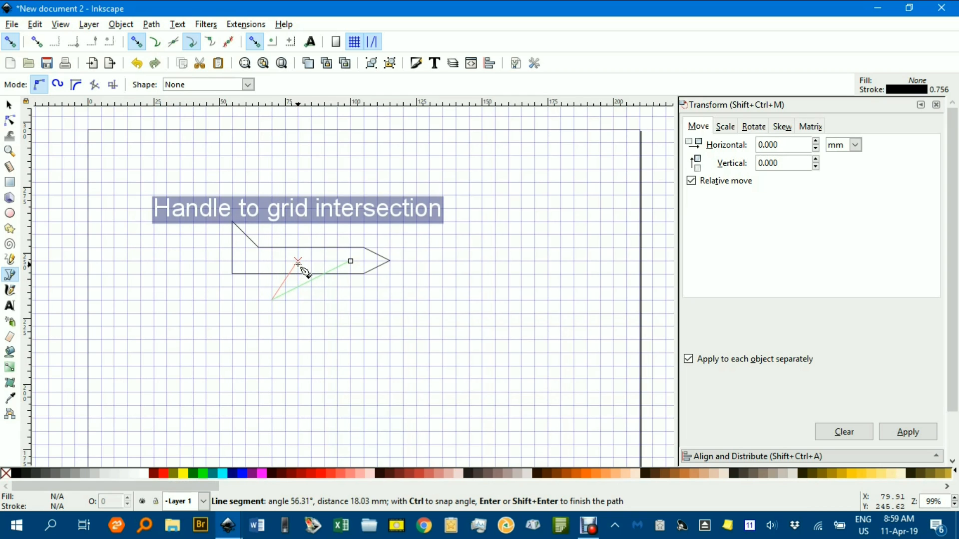
left_click(299, 261)
left_click(351, 261)
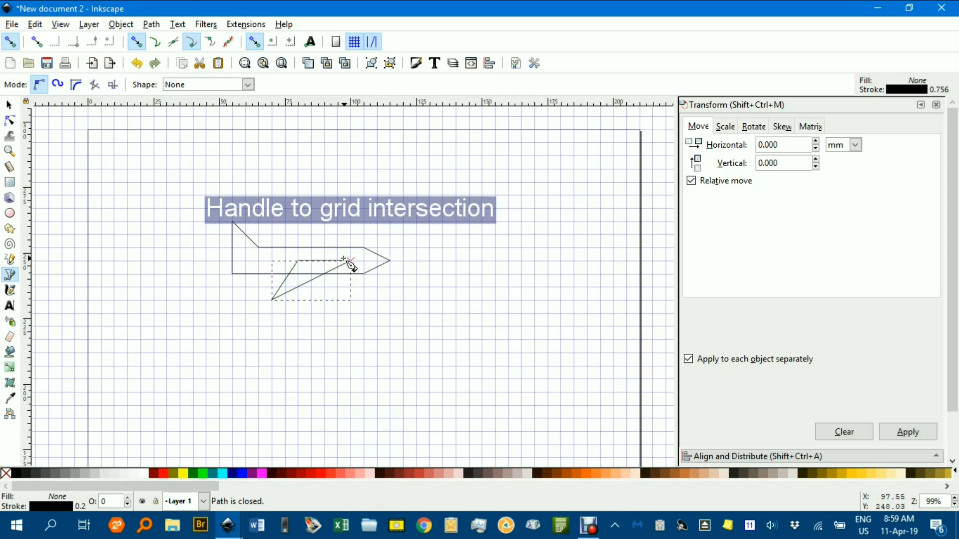
Draw the closed triangular far wing, about 20 mm wide and 5 mm high, sweeping back from the fuselage's upper edge
left_click(337, 248)
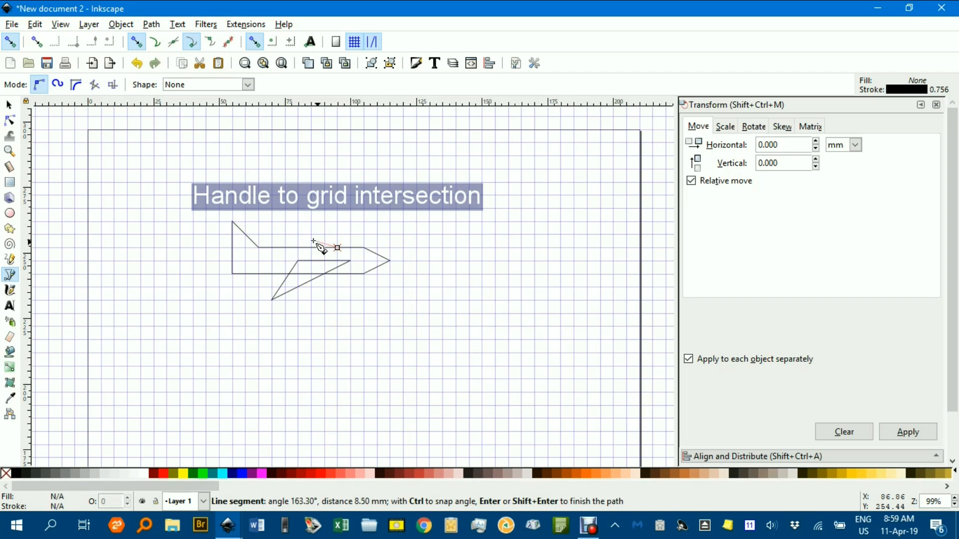
left_click(285, 234)
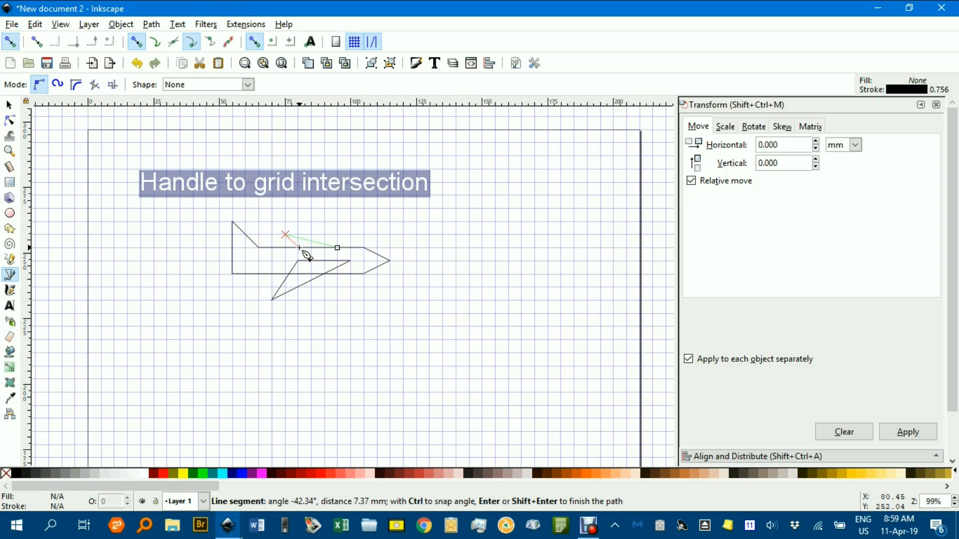
left_click(300, 248)
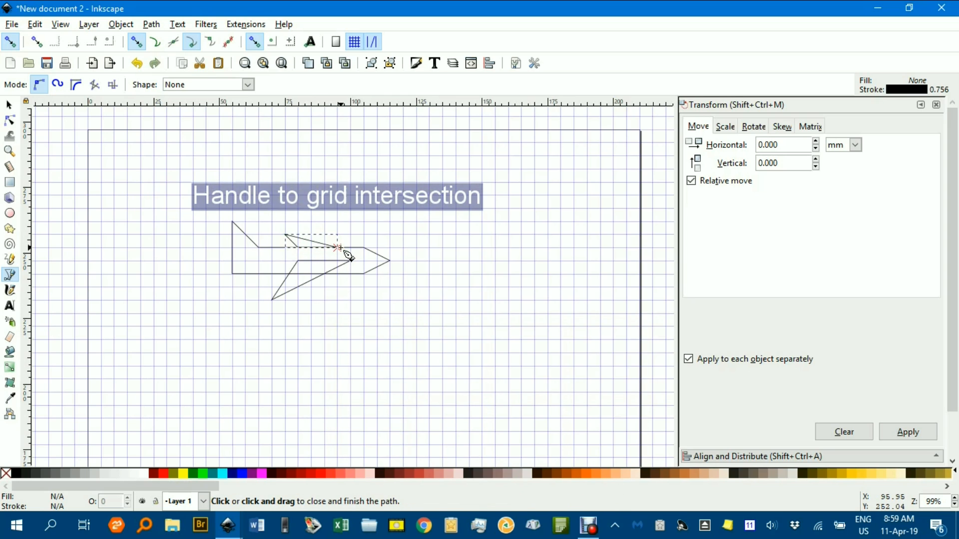
left_click(345, 252)
left_click(14, 110)
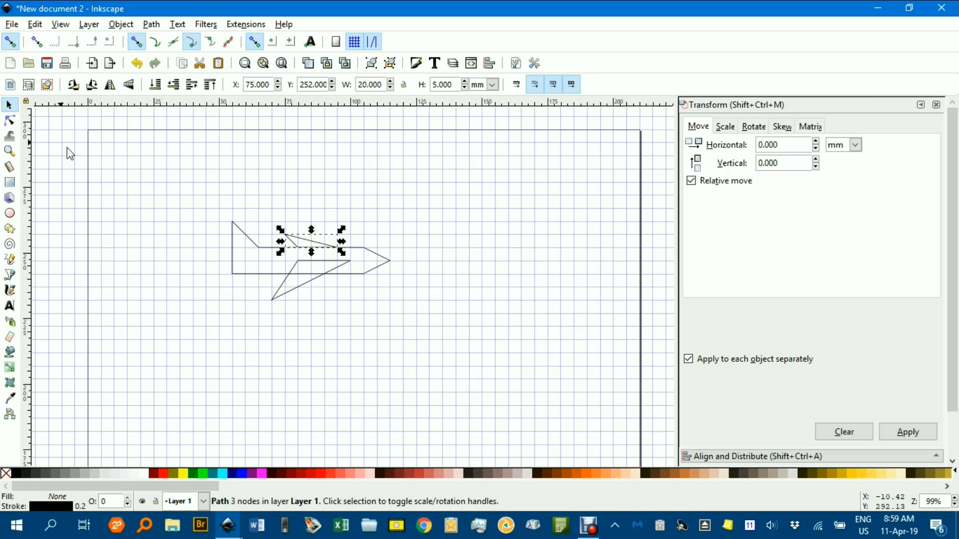
Hide the page grid and deselect the far wing
left_click(60, 25)
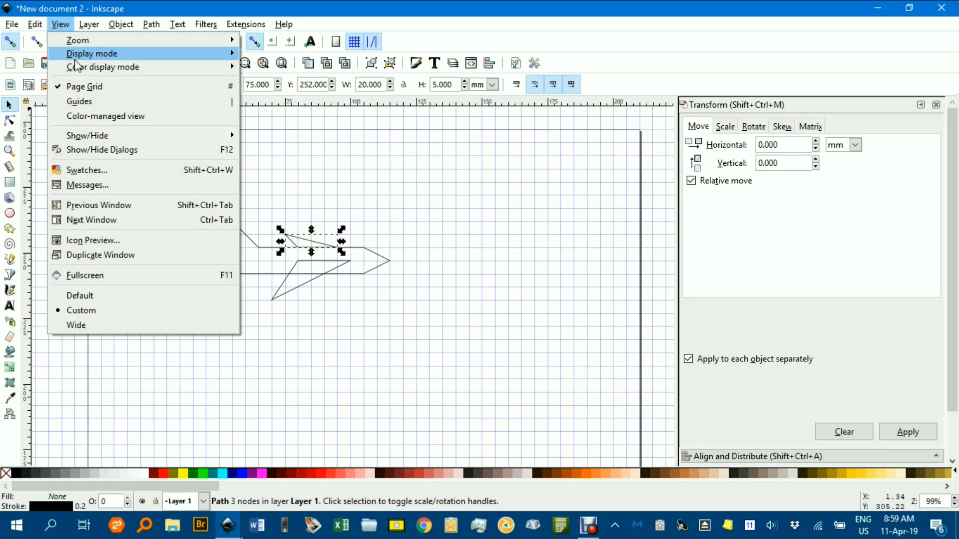
left_click(90, 86)
left_click(193, 185)
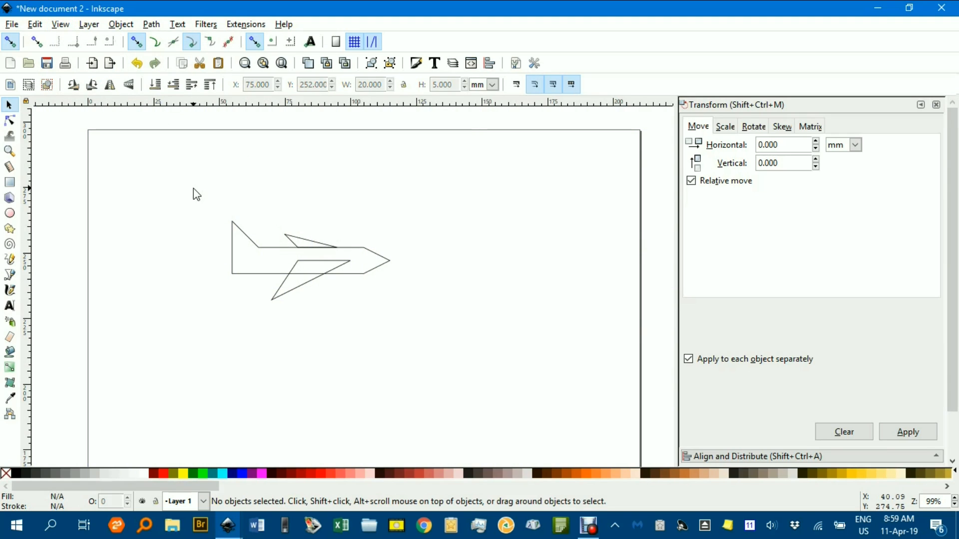
Fill the fuselage and both wings with black and merge them into one path with Union
left_click_drag(189, 201, 482, 349)
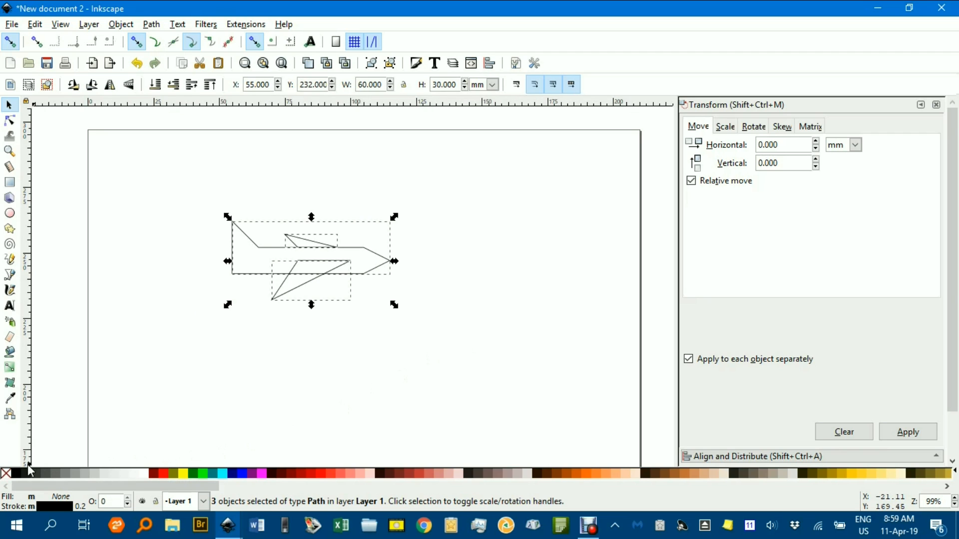
left_click(19, 474)
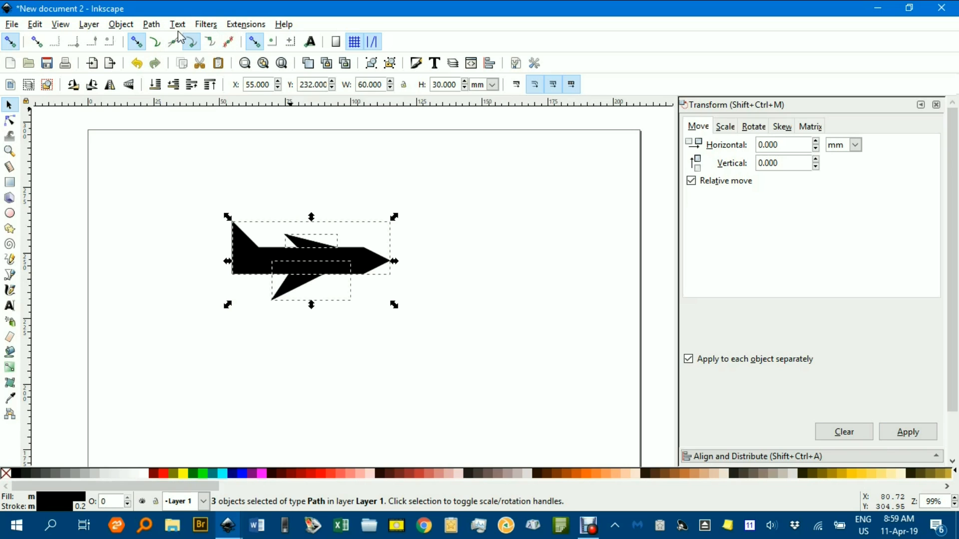
left_click(152, 25)
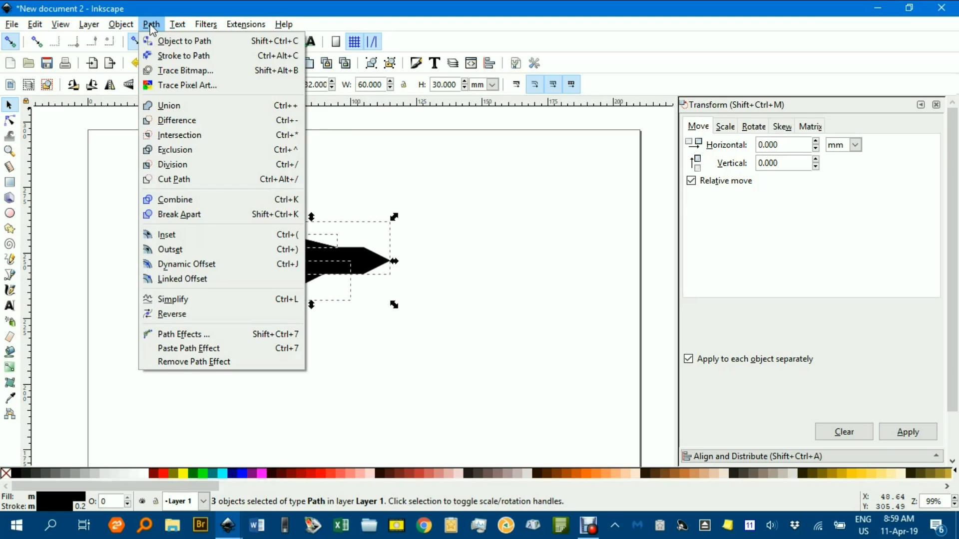
left_click(173, 105)
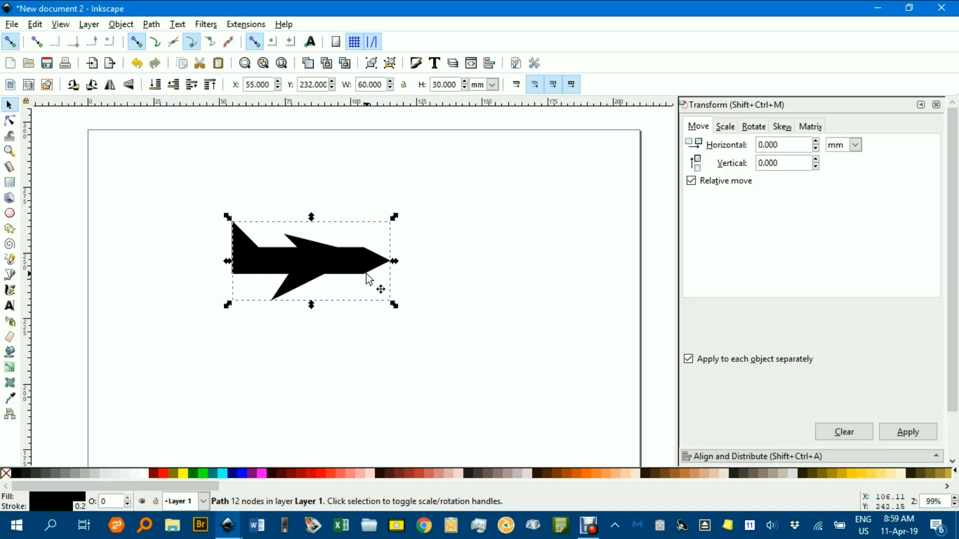
Slim the fuselage by raising its lower-edge nodes about 3 mm, and raise the nose tip to about Y 248.2 mm
scroll(365, 278, "up", 2)
left_click_drag(358, 272, 414, 253)
key("n")
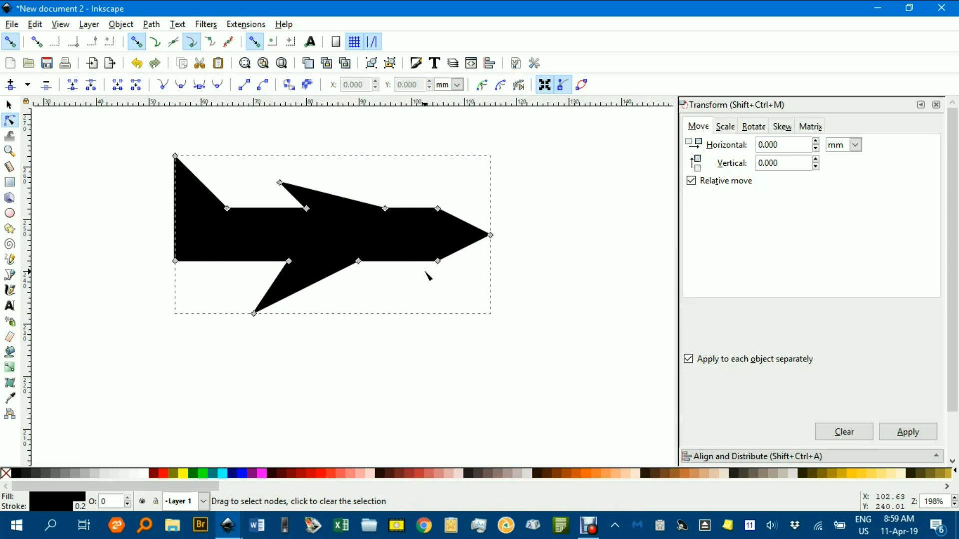
left_click_drag(150, 250, 504, 274)
left_click_drag(438, 262, 492, 229)
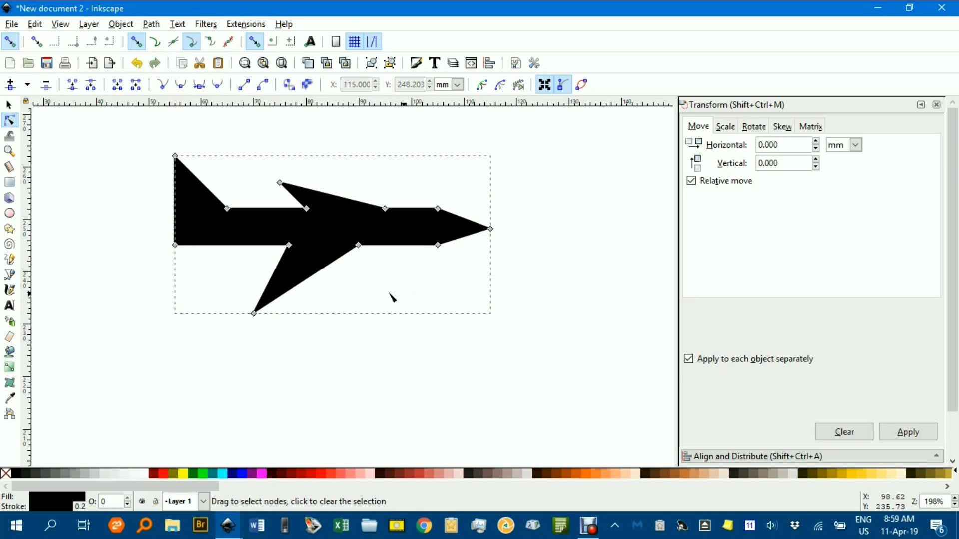
Reshape both wings by moving the near wing's tip up and back, its front root forward, the far wing's front root back, and its tip slightly down
left_click_drag(256, 316, 231, 285)
left_click_drag(359, 246, 385, 248)
left_click_drag(386, 212, 372, 211)
left_click_drag(280, 184, 279, 191)
Reshape the tail by moving its lower rear corner forward about 4 mm and its tip to about X 57.5, Y 258.1 mm, and deselect the airplane
left_click_drag(175, 245, 198, 245)
left_click_drag(176, 156, 190, 178)
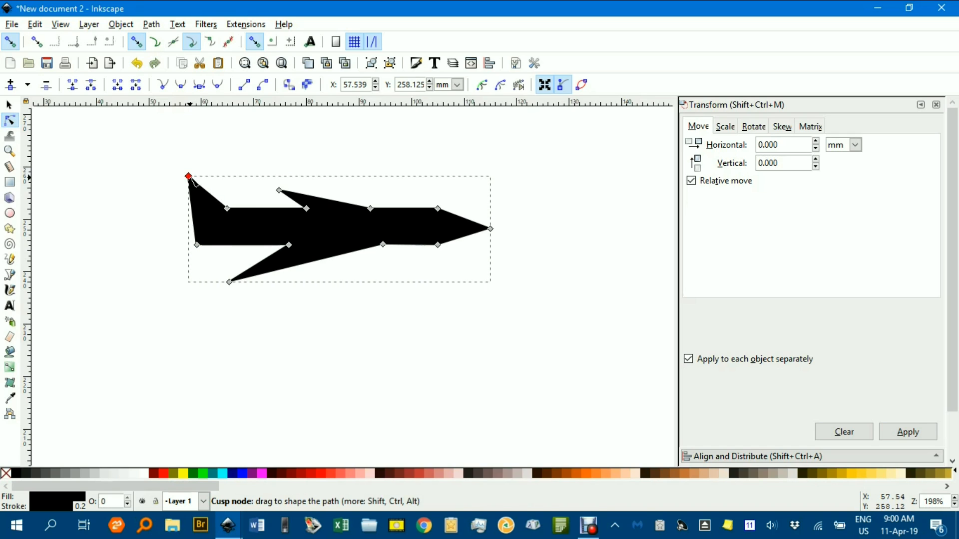
left_click(10, 104)
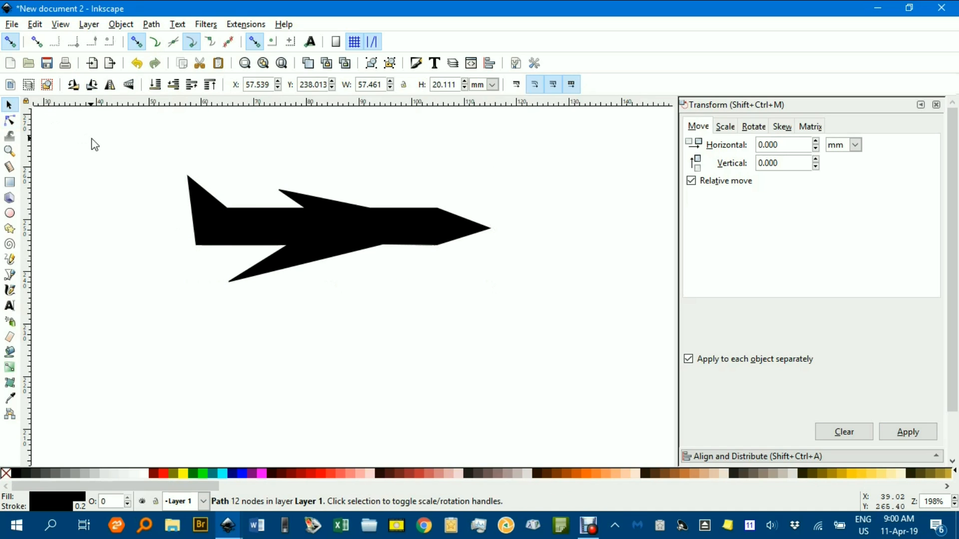
left_click(108, 145)
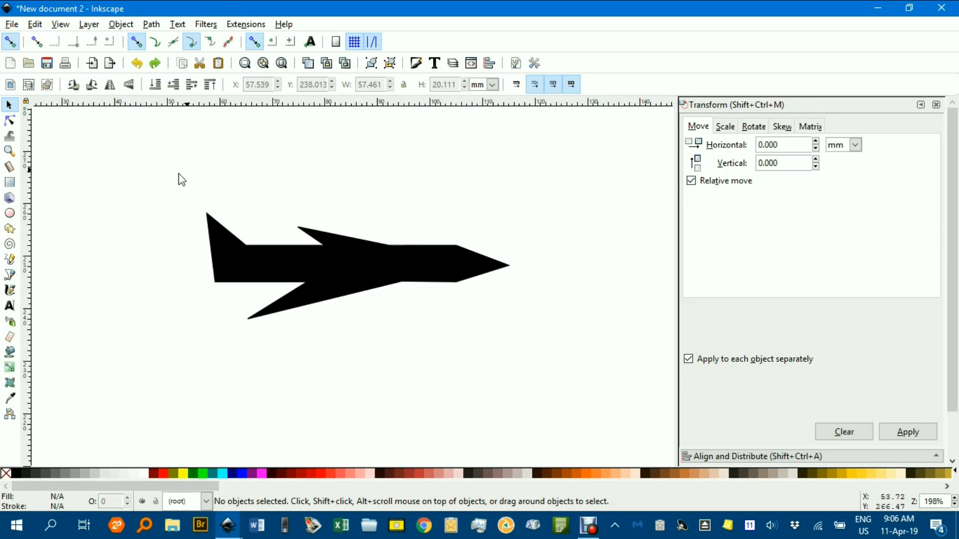
Round all corners of the airplane silhouette with the Rounded Corners extension, using a 1 mm radius for left and right corners
left_click_drag(150, 189, 573, 358)
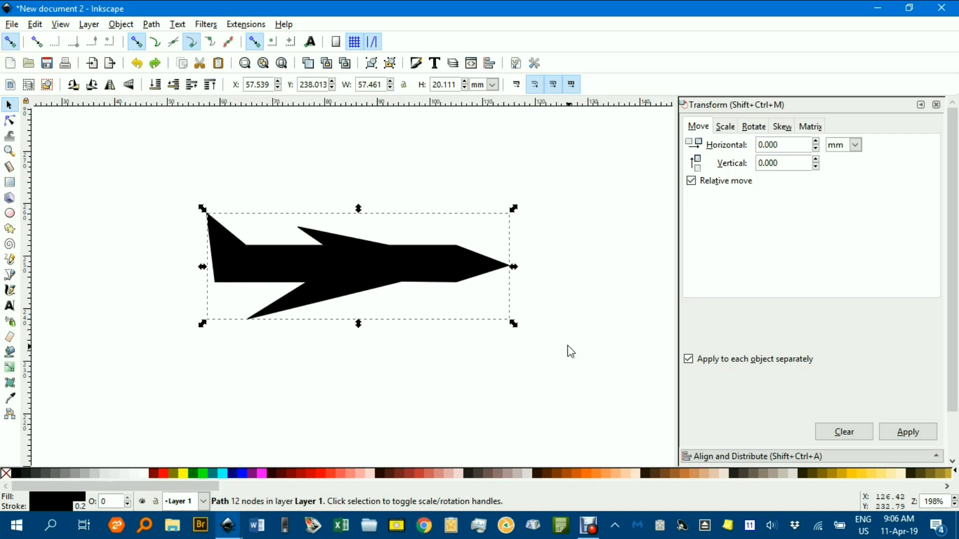
left_click(248, 25)
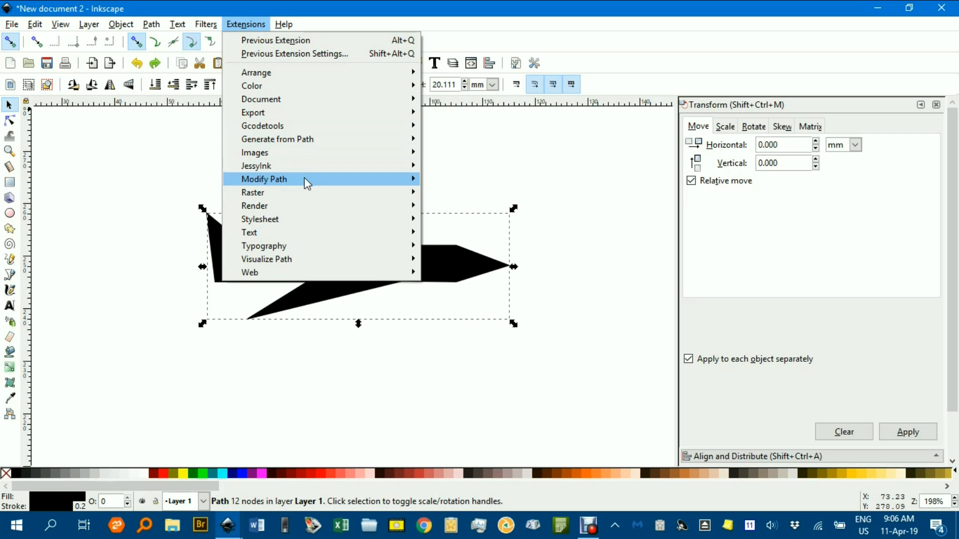
mouse_move(304, 179)
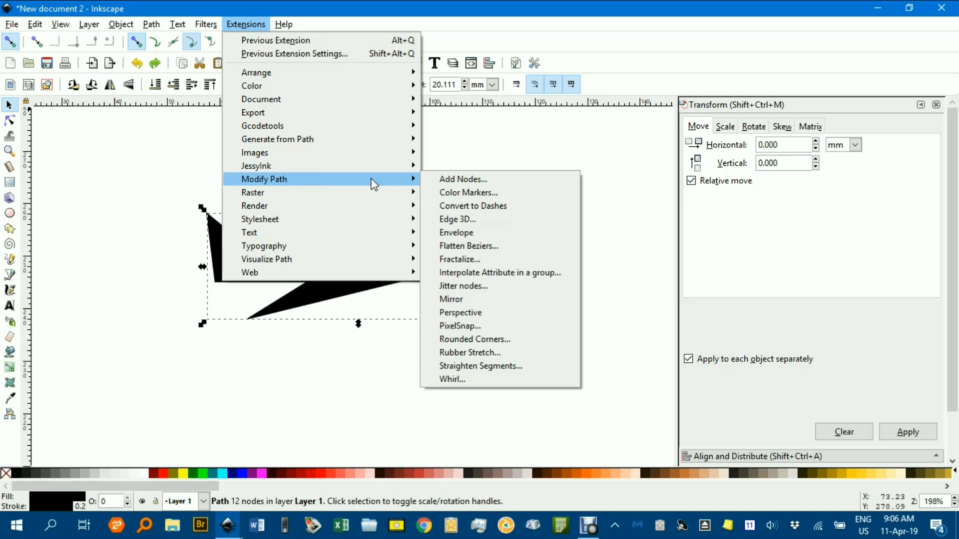
left_click(497, 339)
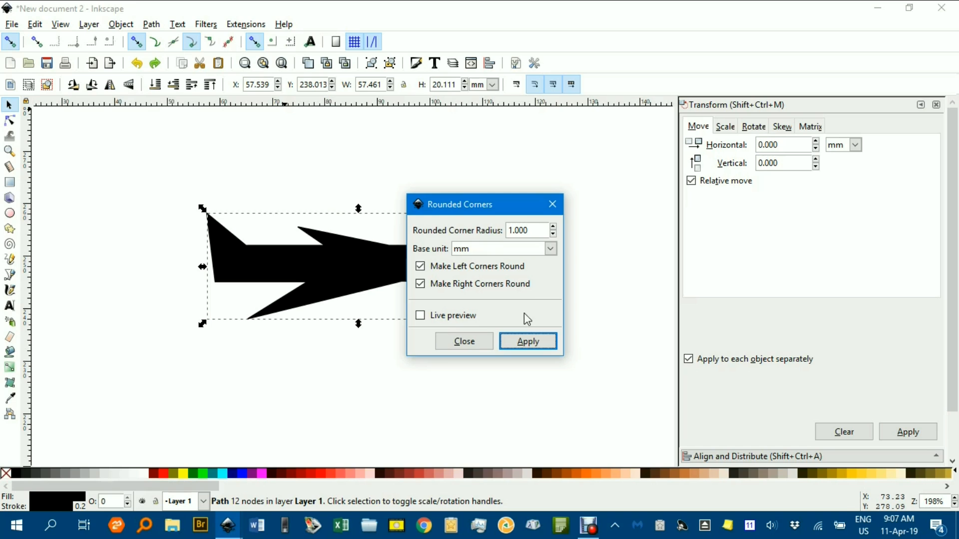
left_click(529, 344)
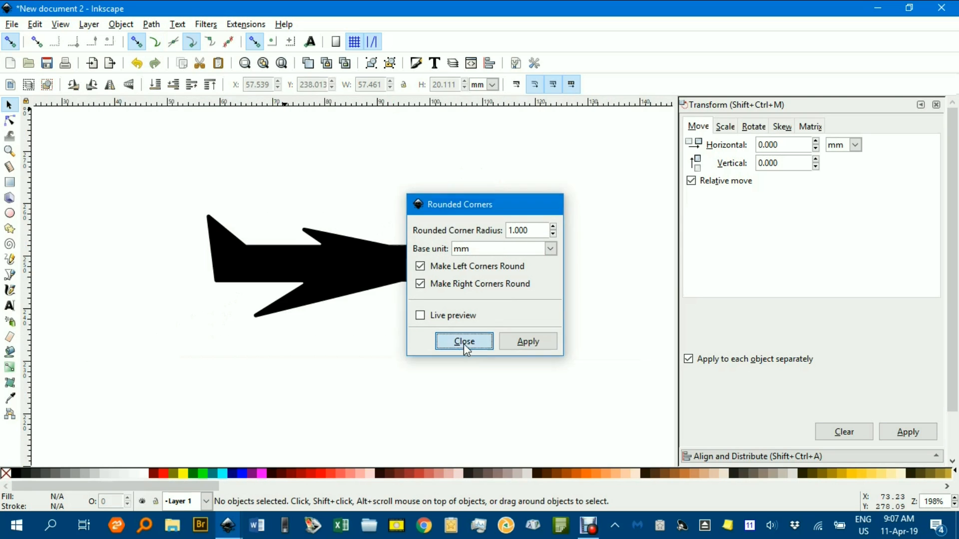
left_click(464, 343)
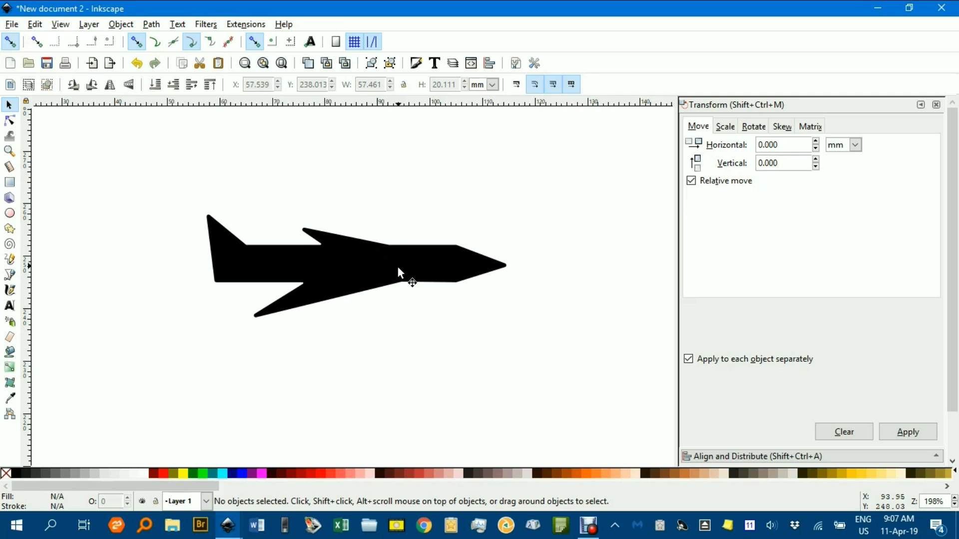
Move the airplane toward the page's upper right and scale it proportionally down to about 11.4 mm wide
key("minus")
key("minus")
key("minus")
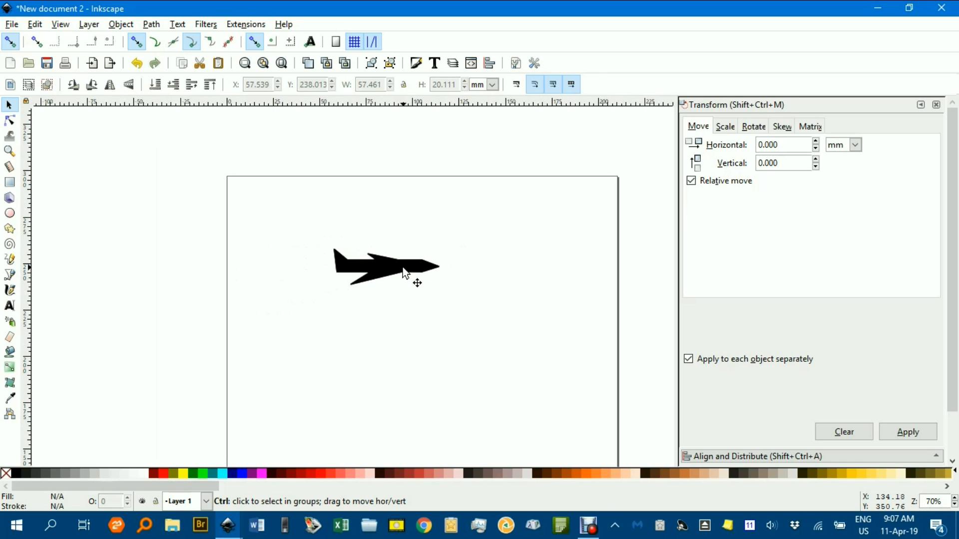
left_click_drag(369, 236, 454, 196)
scroll(459, 188, "up", 2)
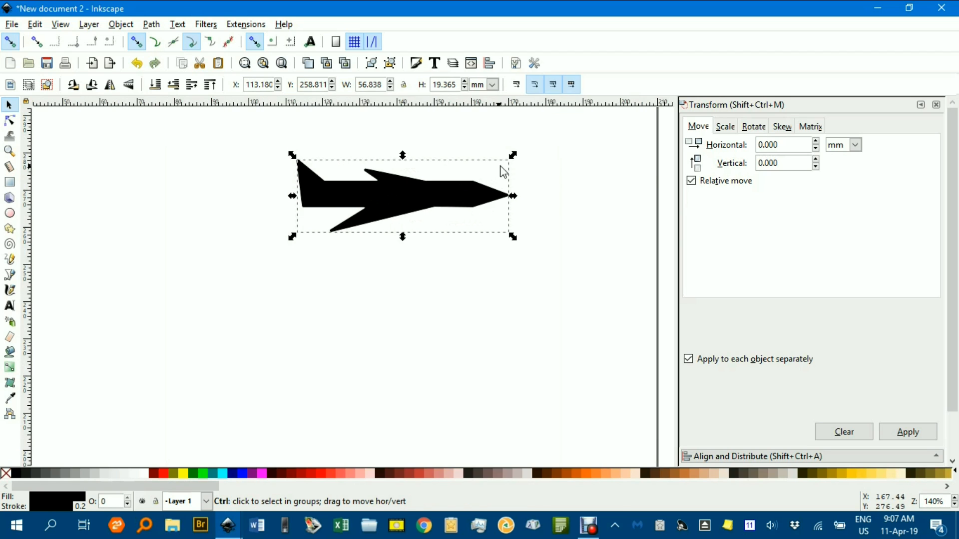
left_click_drag(515, 158, 472, 191)
scroll(472, 219, "down", 2)
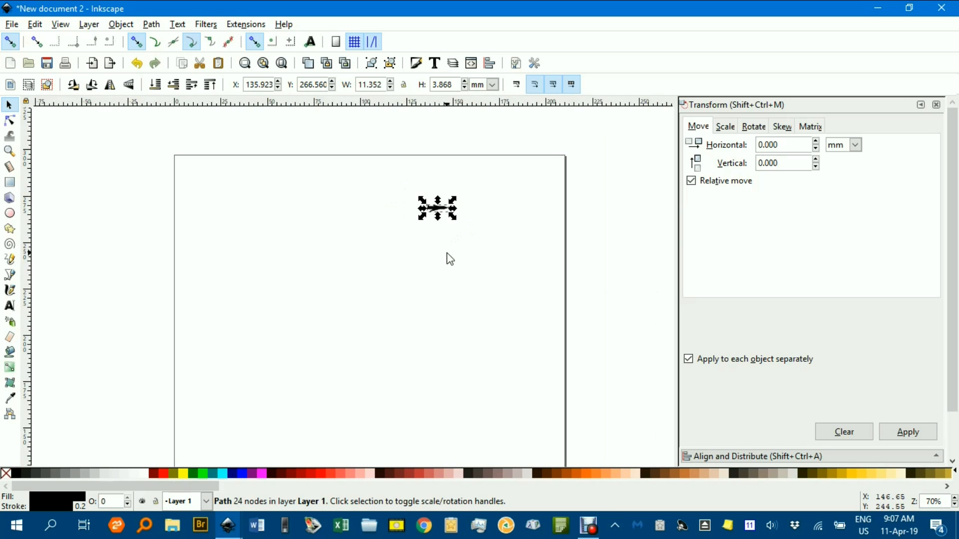
Shift the airplane slightly up and forward, enlarge it to about 21.9 by 7.5 mm, and deselect it
left_click(448, 242)
left_click(439, 213)
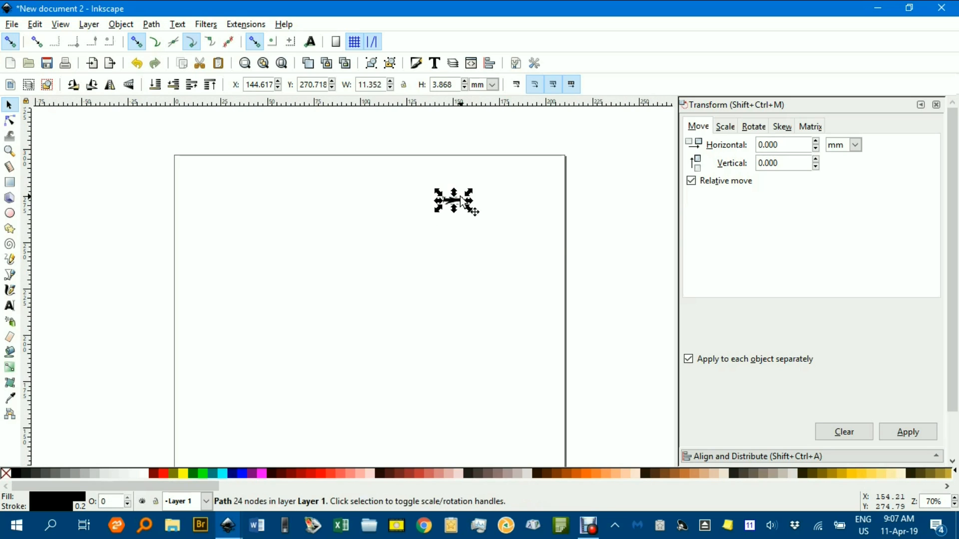
left_click_drag(472, 188, 477, 191)
left_click(475, 250)
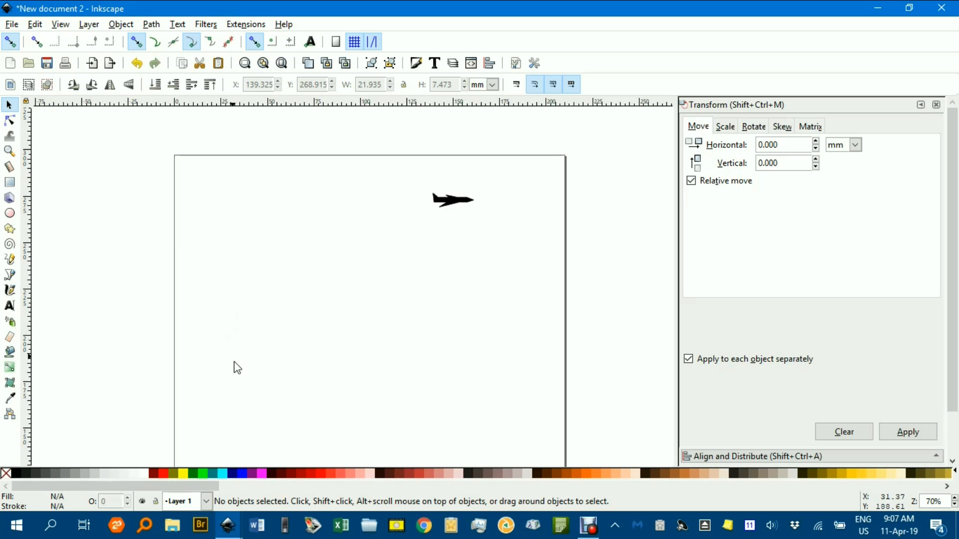
Open the recent drawing Car etc.svg and copy the smallest walking figure in its row of people
mouse_move(231, 534)
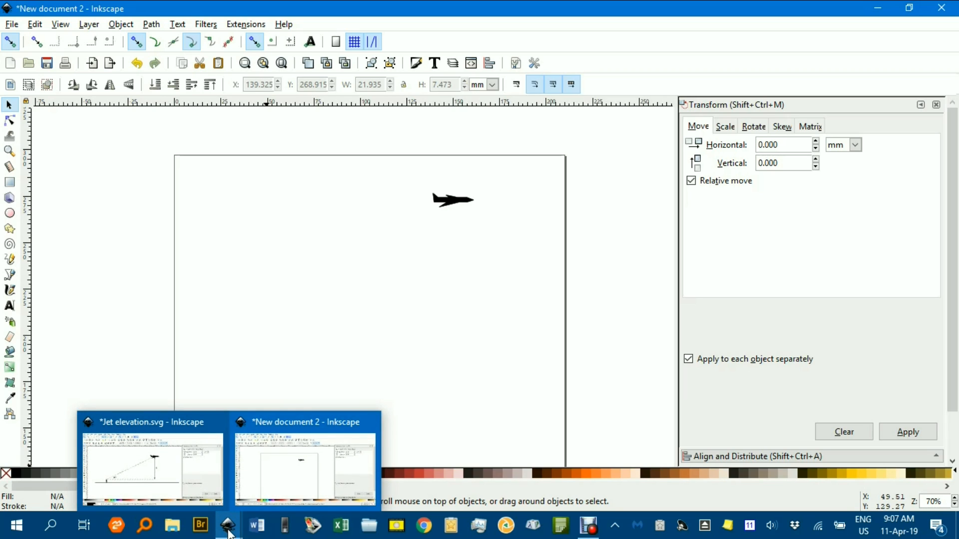
left_click(12, 24)
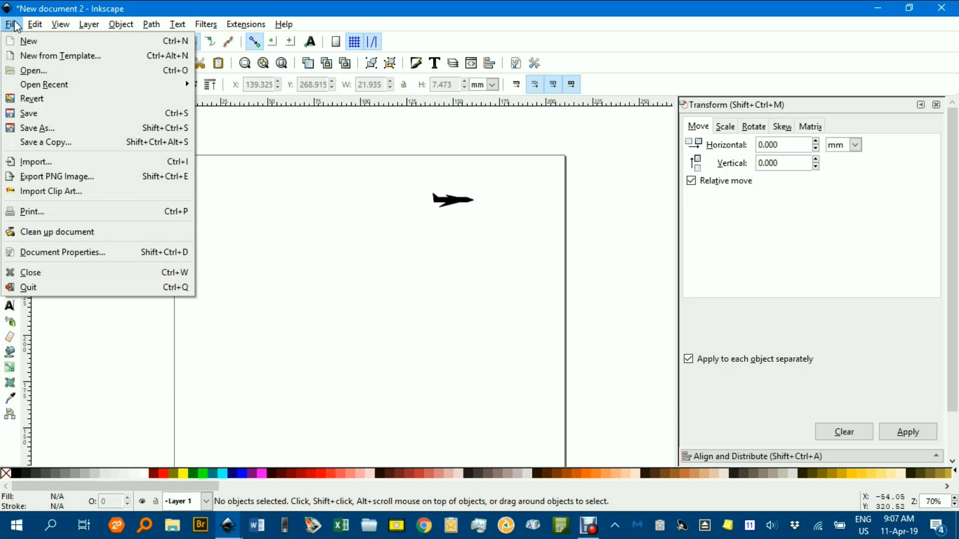
mouse_move(191, 87)
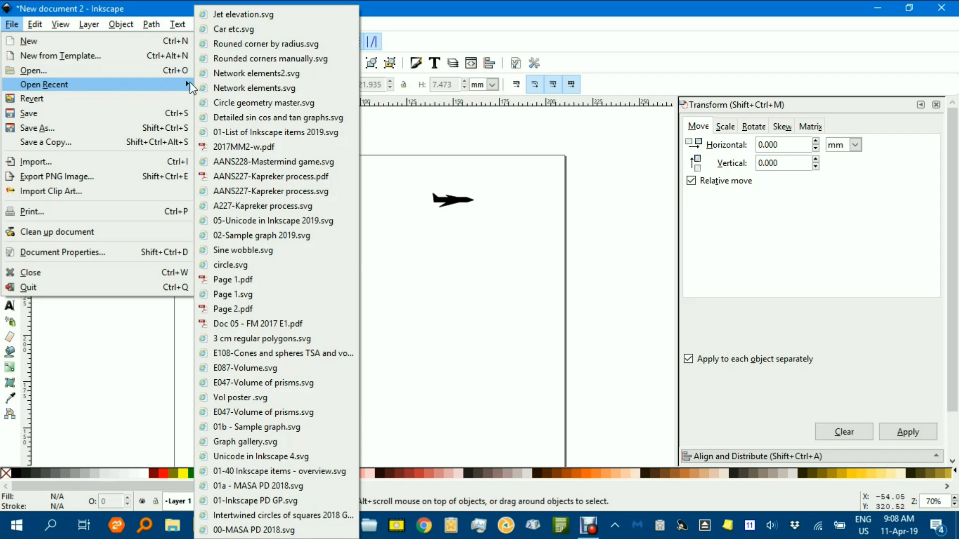
left_click(251, 29)
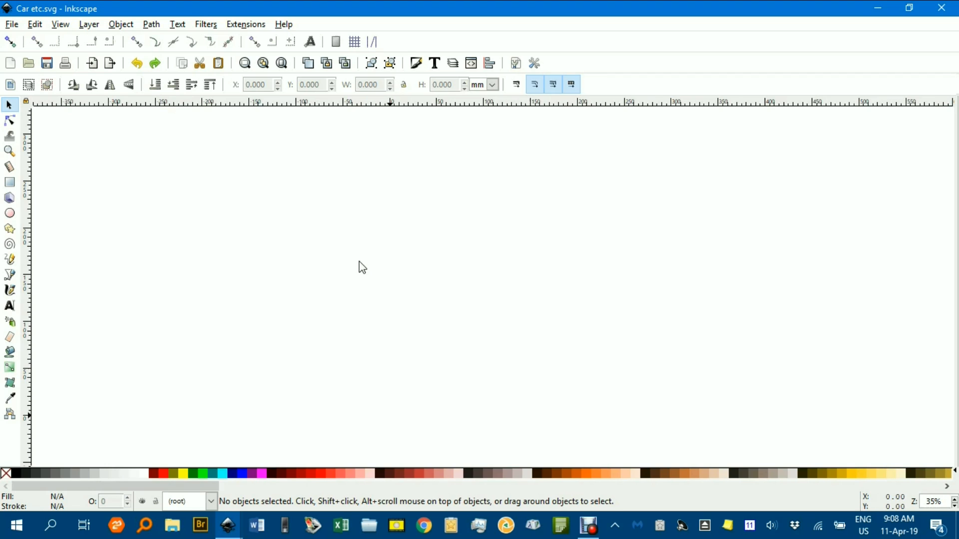
left_click_drag(475, 276, 460, 247)
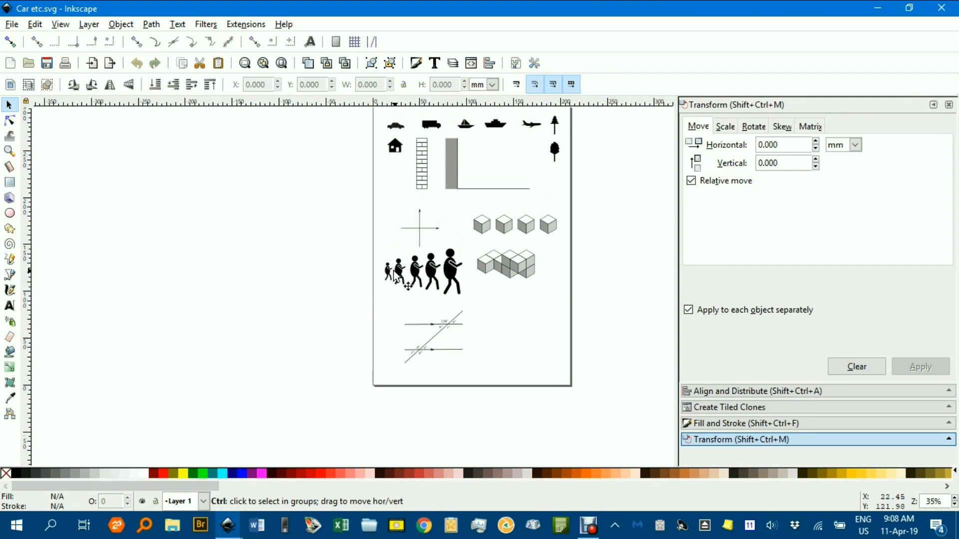
scroll(396, 275, "up", 4)
left_click(378, 271)
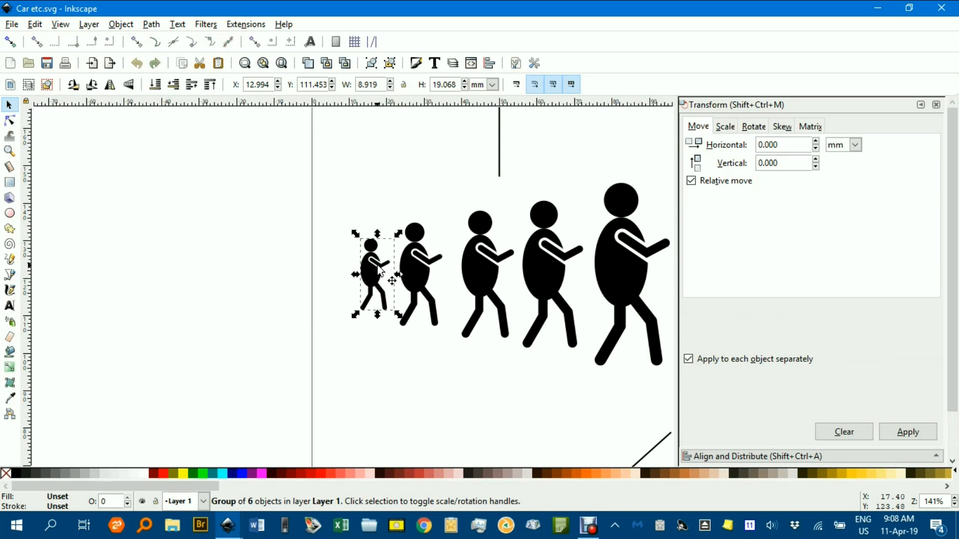
Paste the walking figure into New document 2, scale it to about 3.8 by 8.1 mm, and place it below and behind the airplane
left_click(228, 528)
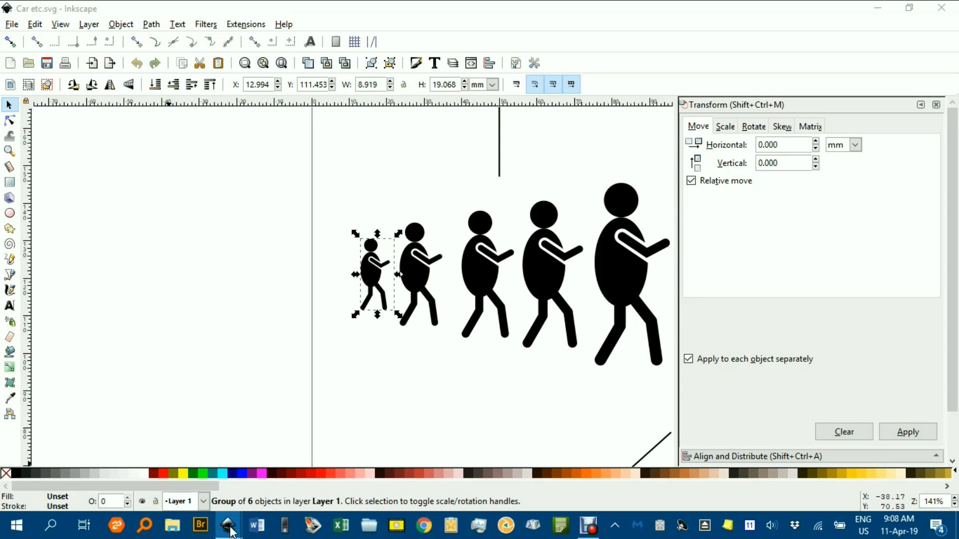
left_click(231, 487)
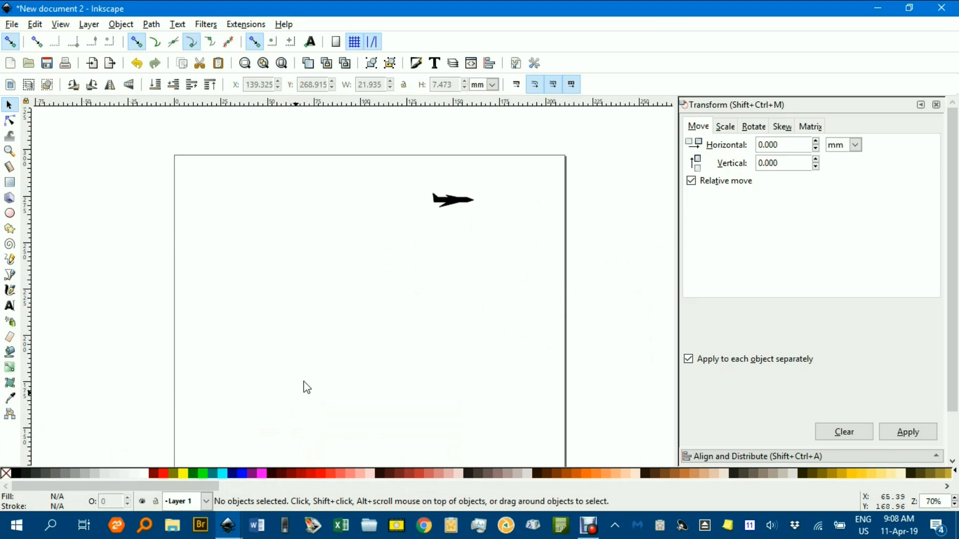
key("ctrl+v")
left_click_drag(288, 281, 240, 298)
scroll(252, 262, "up", 3)
scroll(305, 298, "down", 2)
left_click(311, 292)
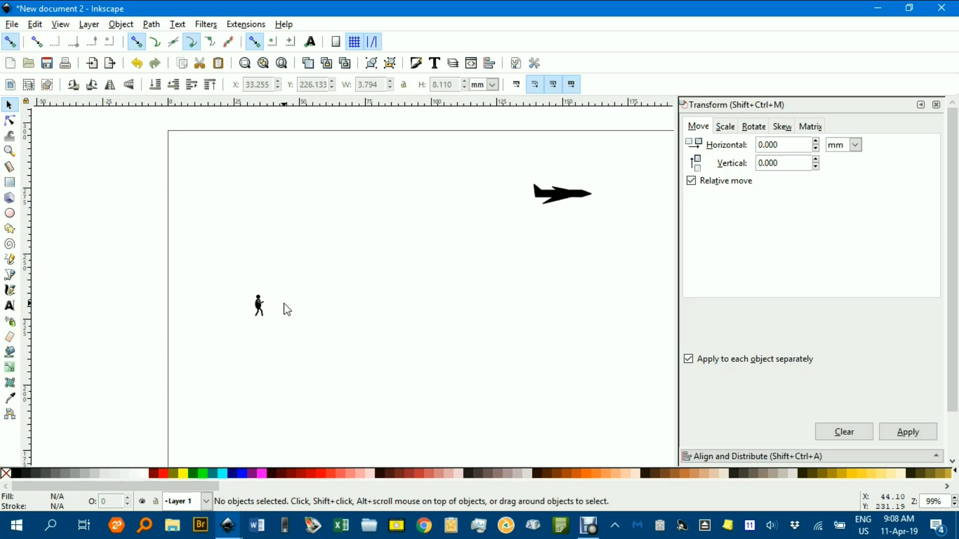
Draw a horizontal ground line about 133 mm long just below the figure's feet, extending forward beneath the airplane
left_click(10, 275)
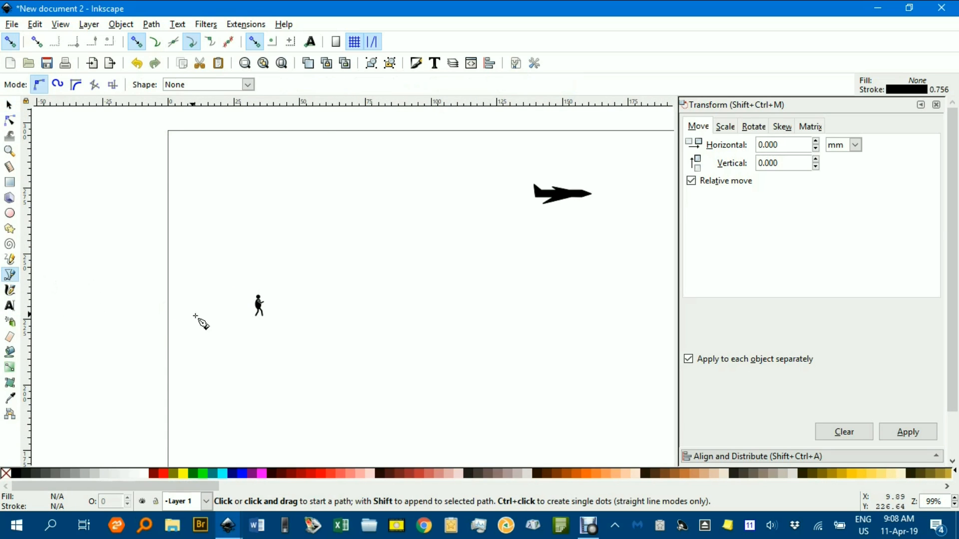
left_click(243, 321)
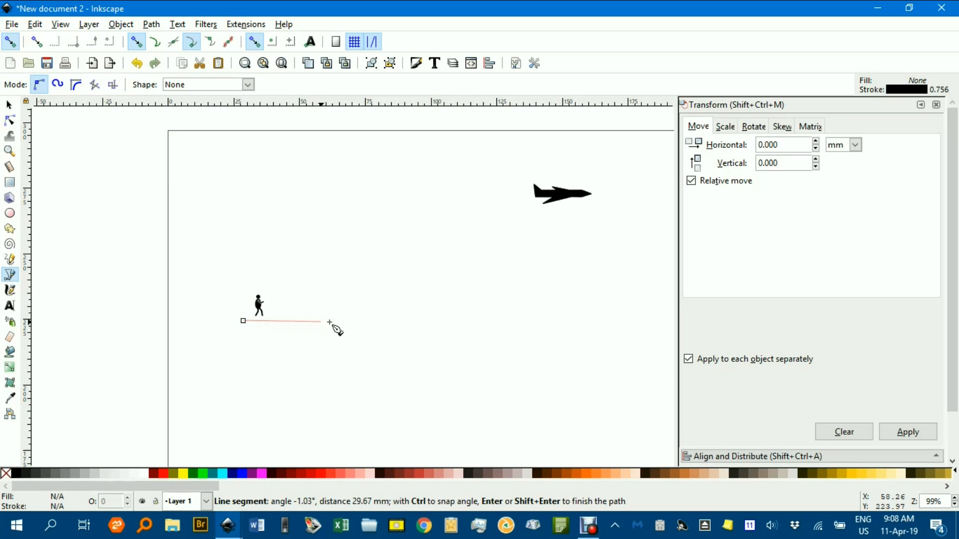
left_click(592, 320)
right_click(594, 314)
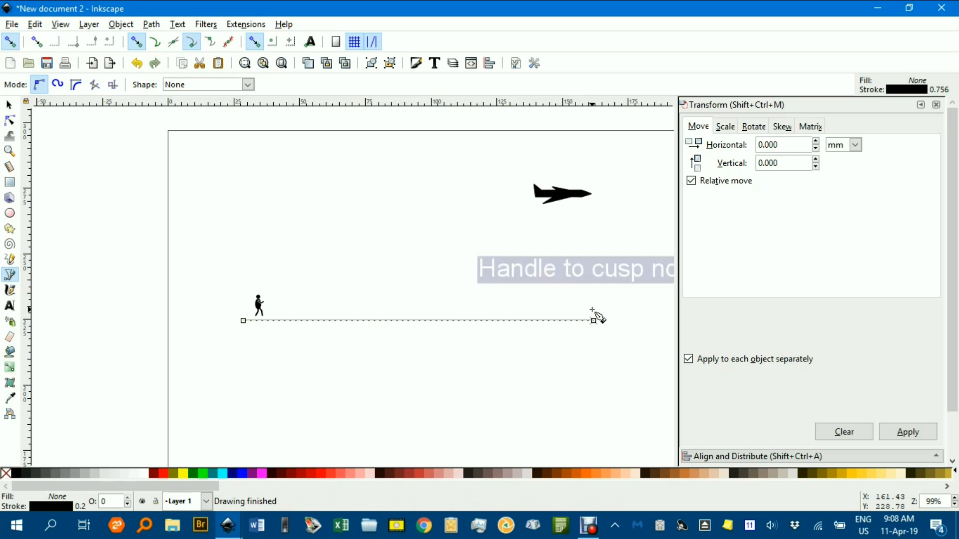
Set the ground line's stroke width to 0.4 mm and deselect the line
left_click_drag(950, 229, 950, 281)
left_click(760, 437)
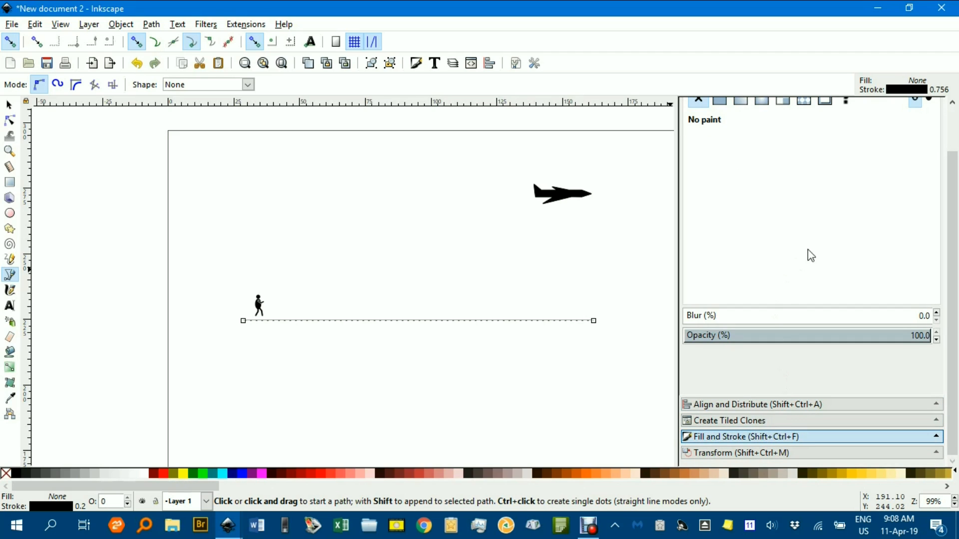
left_click_drag(950, 231, 955, 183)
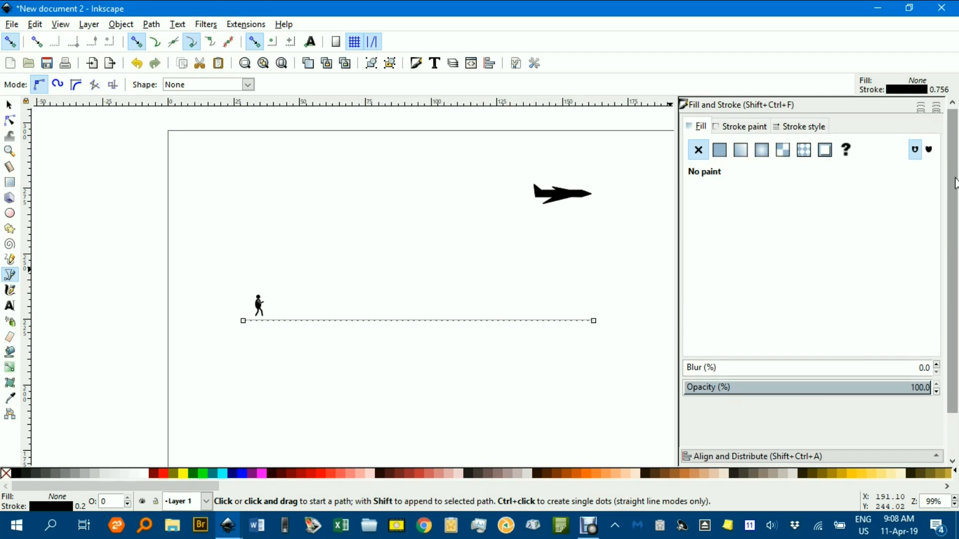
left_click(802, 126)
left_click(813, 144)
left_click(813, 144)
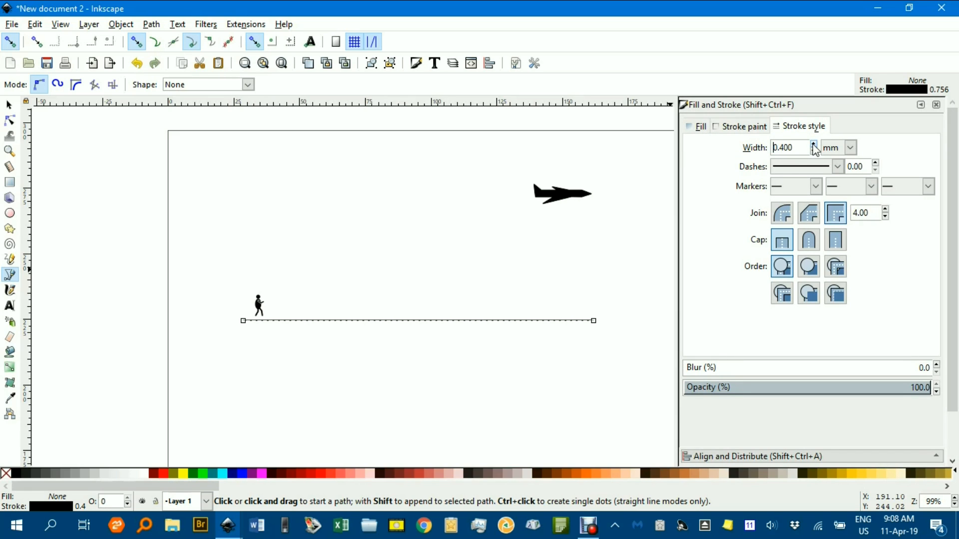
left_click(9, 104)
left_click(133, 159)
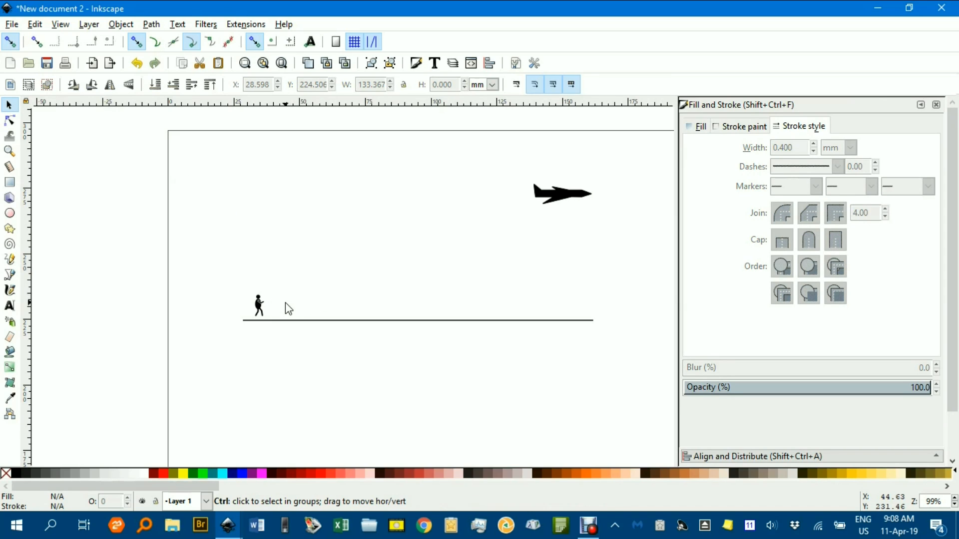
Turn snapping off and move the walking figure so its feet rest on the ground line, at about X 34.4, Y 224.4 mm
scroll(286, 303, "up", 3, "ctrl")
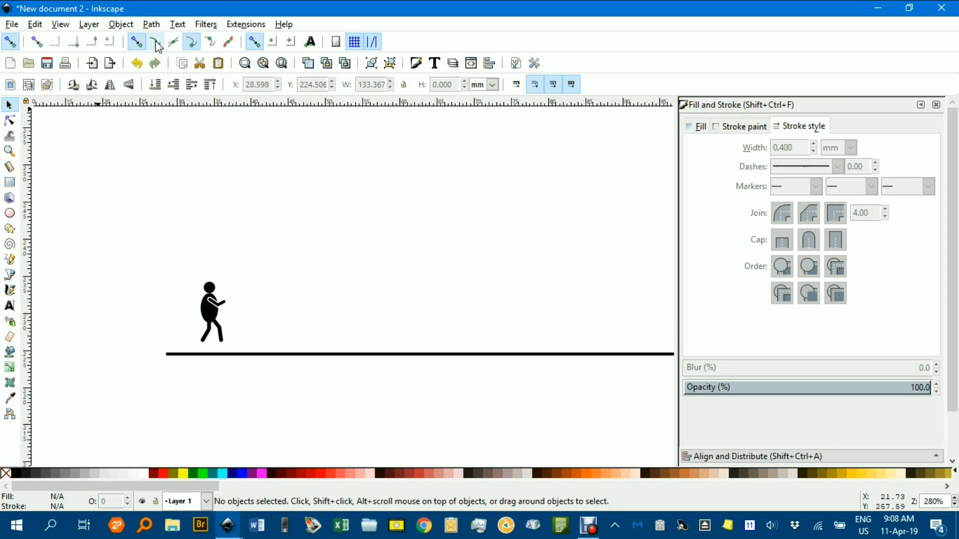
left_click_drag(214, 306, 219, 282)
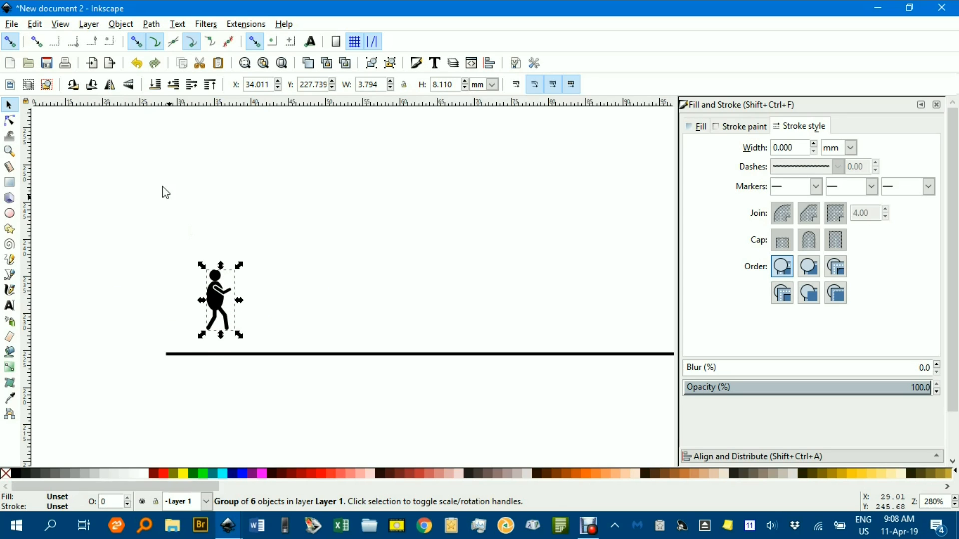
left_click(10, 42)
left_click_drag(215, 299, 219, 323)
left_click(218, 324)
left_click(330, 295)
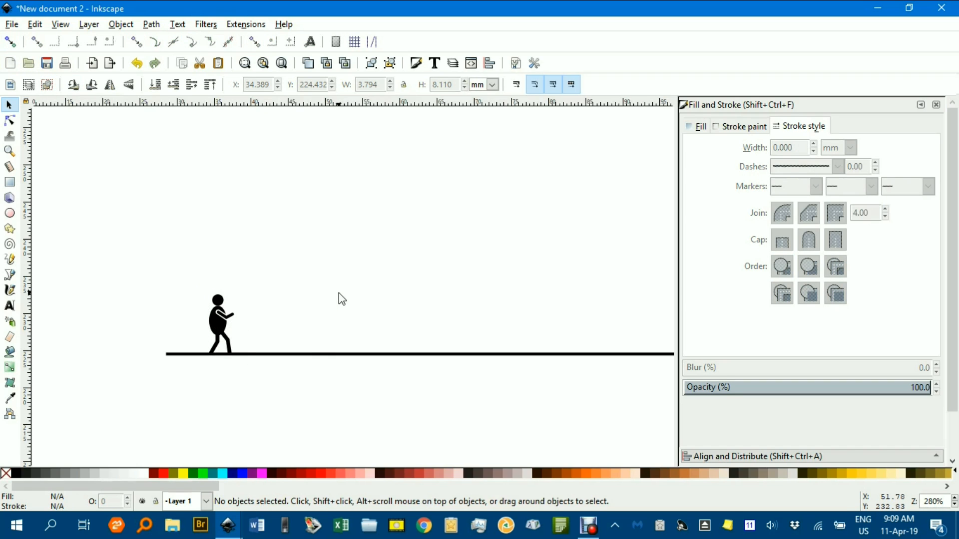
Draw a straight line of sight about 120 mm long from the front of the figure's head to the middle of the airplane
scroll(338, 297, "down", 3)
left_click_drag(368, 301, 314, 301)
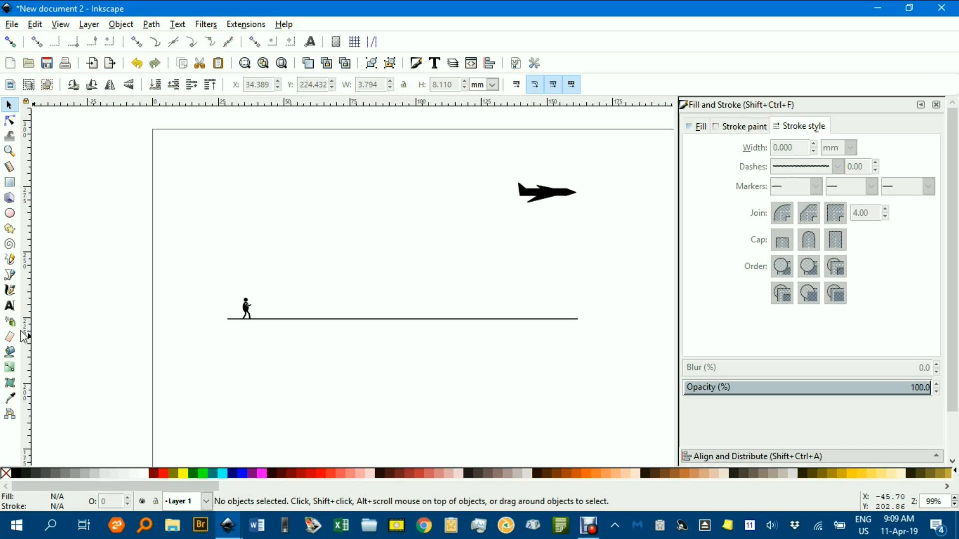
left_click(10, 275)
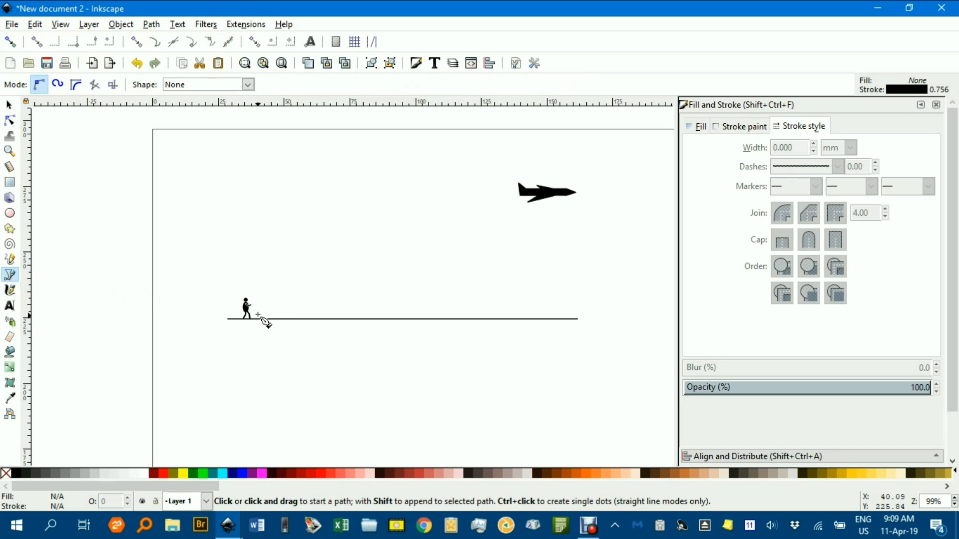
scroll(265, 322, "up", 6)
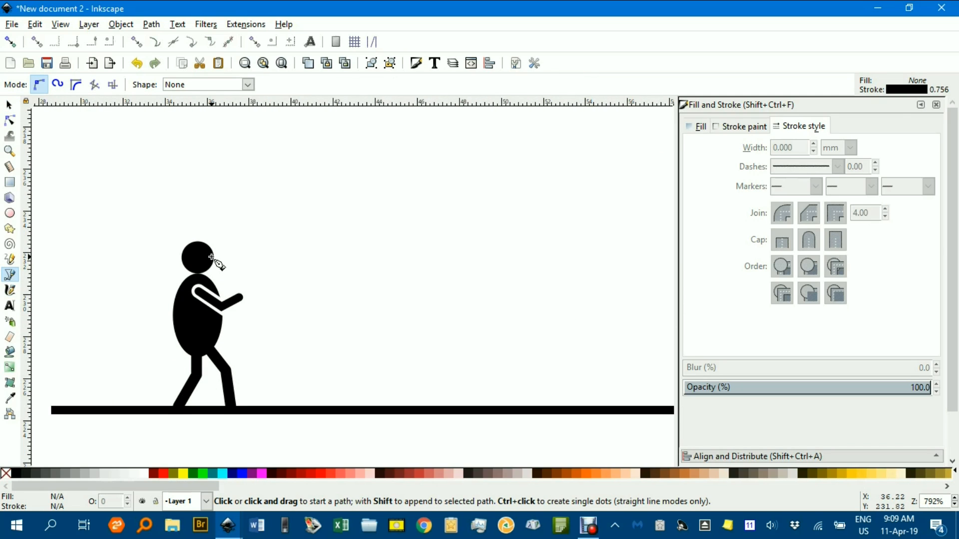
left_click(212, 257)
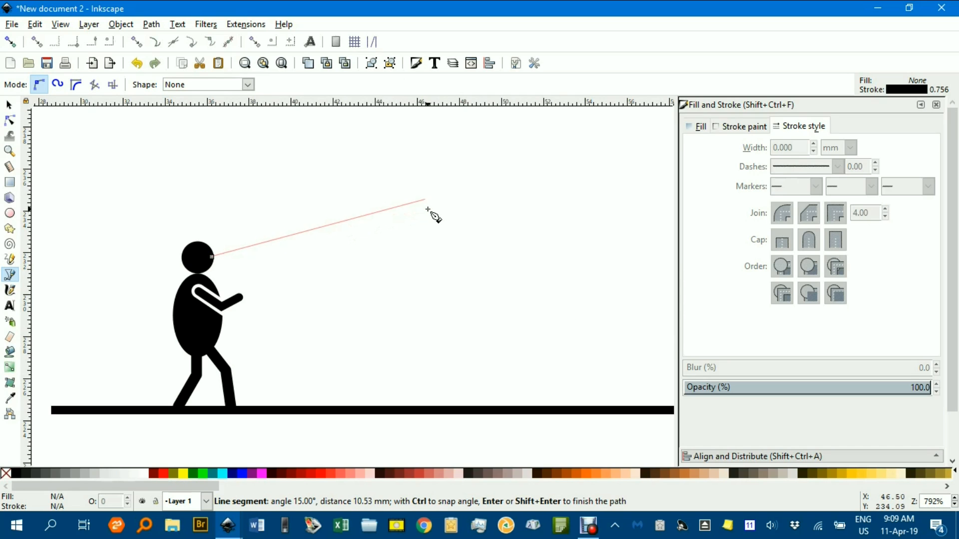
scroll(427, 210, "down", 3)
left_click_drag(412, 277, 256, 283)
scroll(313, 268, "down", 2)
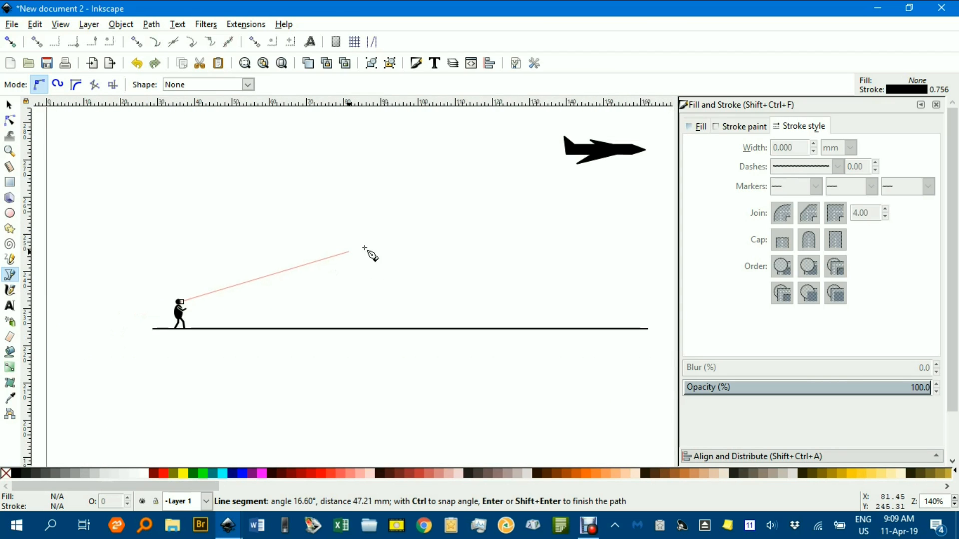
left_click(601, 151)
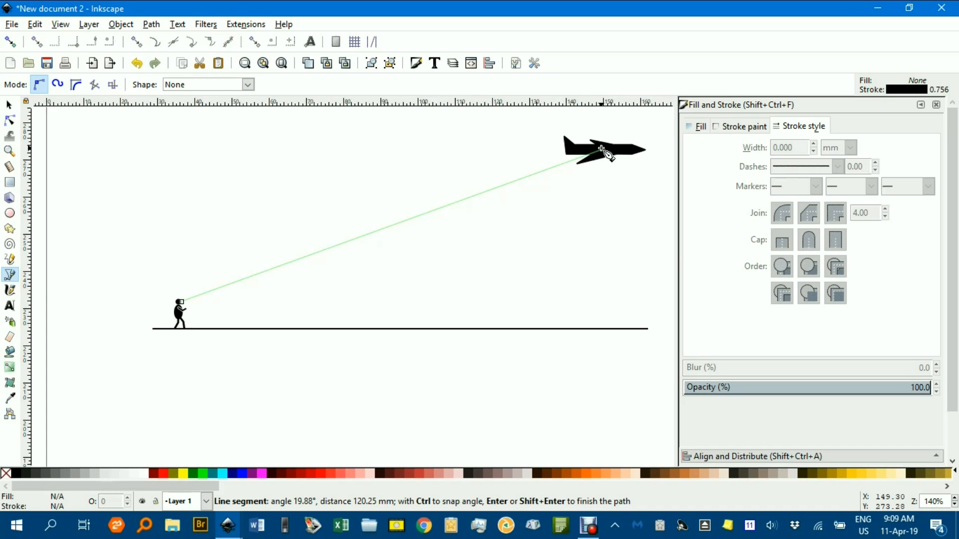
key("Return")
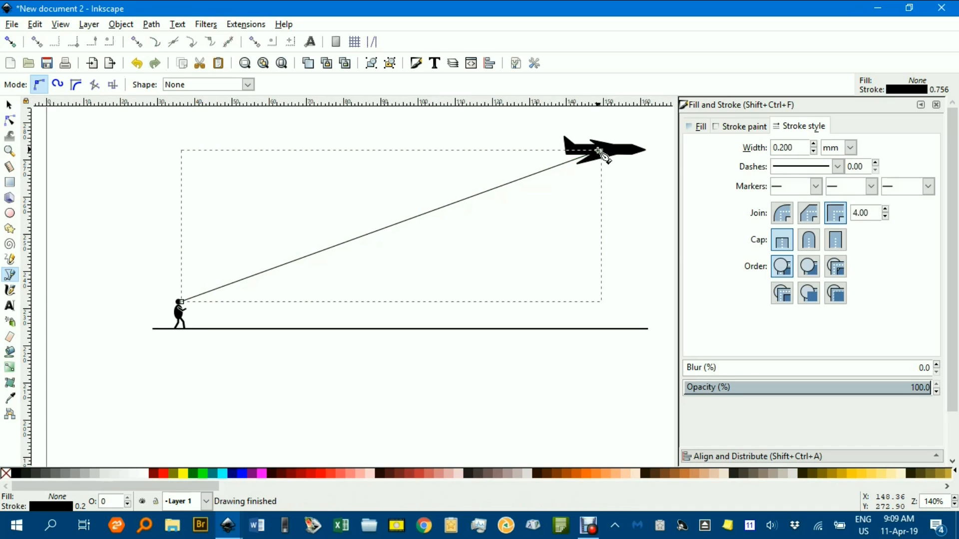
Set the line of sight's stroke width to 0.4 mm, give it an evenly spaced dash pattern, and deselect it
left_click(815, 144)
left_click(815, 145)
left_click(838, 171)
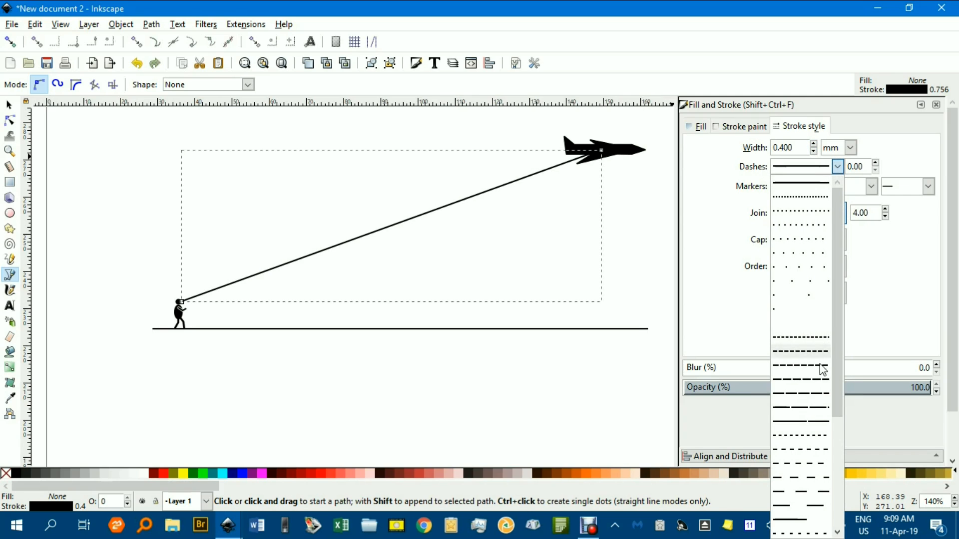
left_click(801, 452)
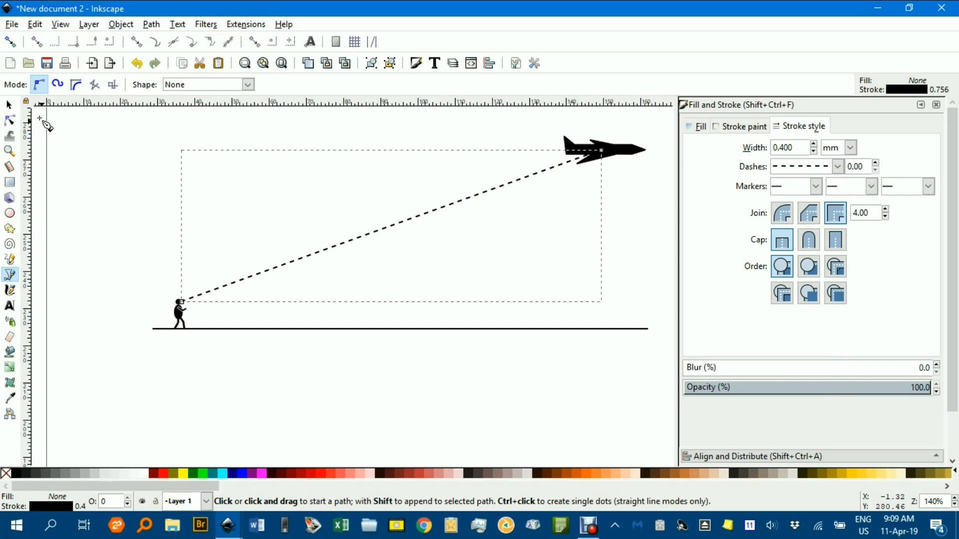
left_click(9, 105)
left_click(83, 142)
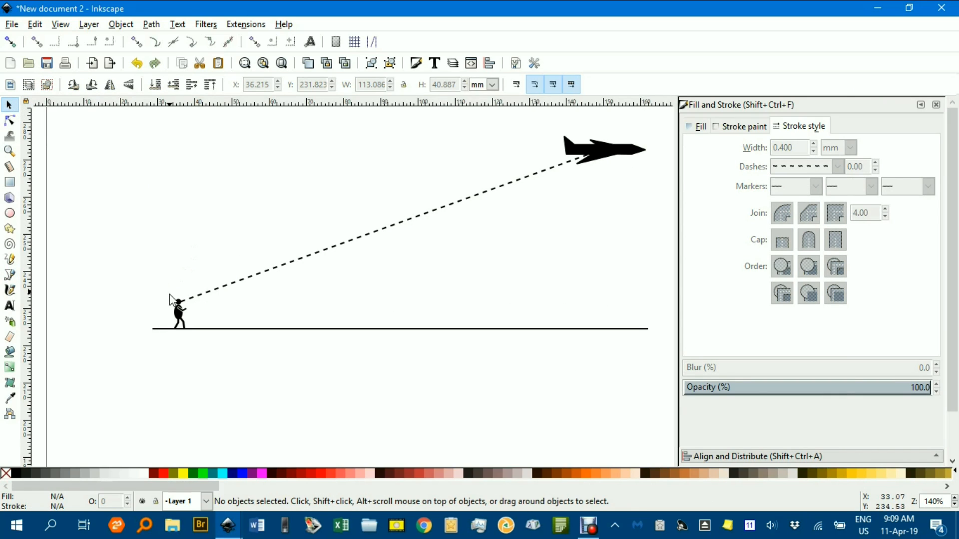
Draw a horizontal line about 131 mm long from the figure's eye, extending forward past the airplane
key("b")
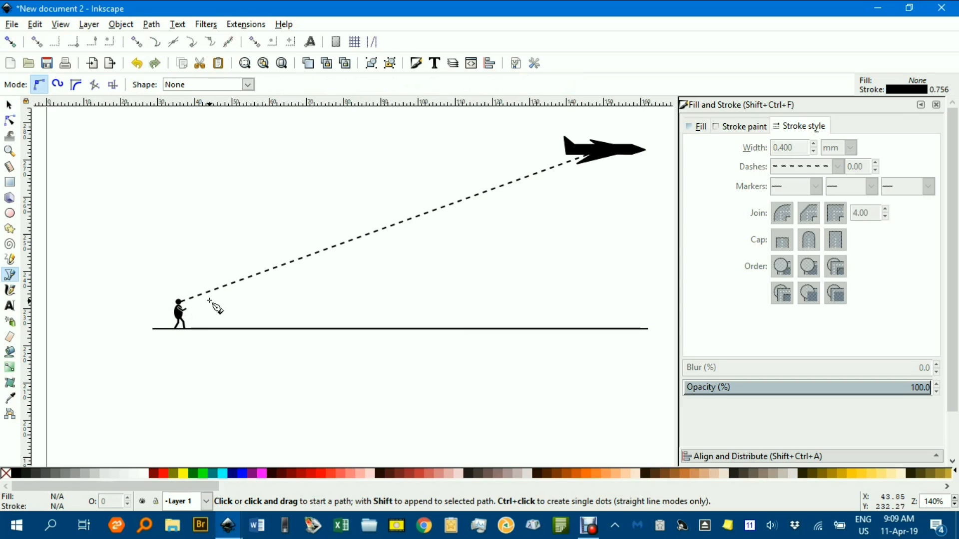
scroll(180, 305, "up", 4, "ctrl")
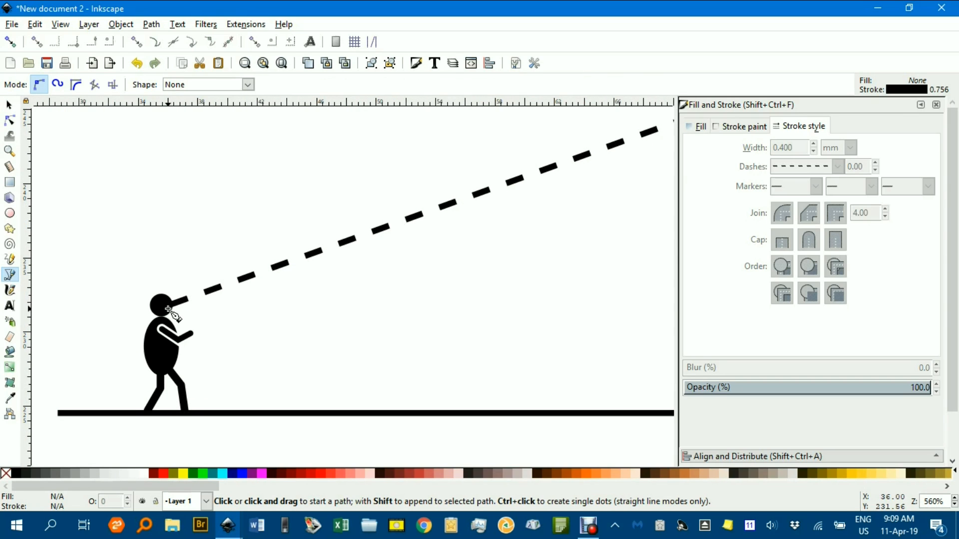
left_click(171, 307)
scroll(310, 315, "down", 6, "ctrl")
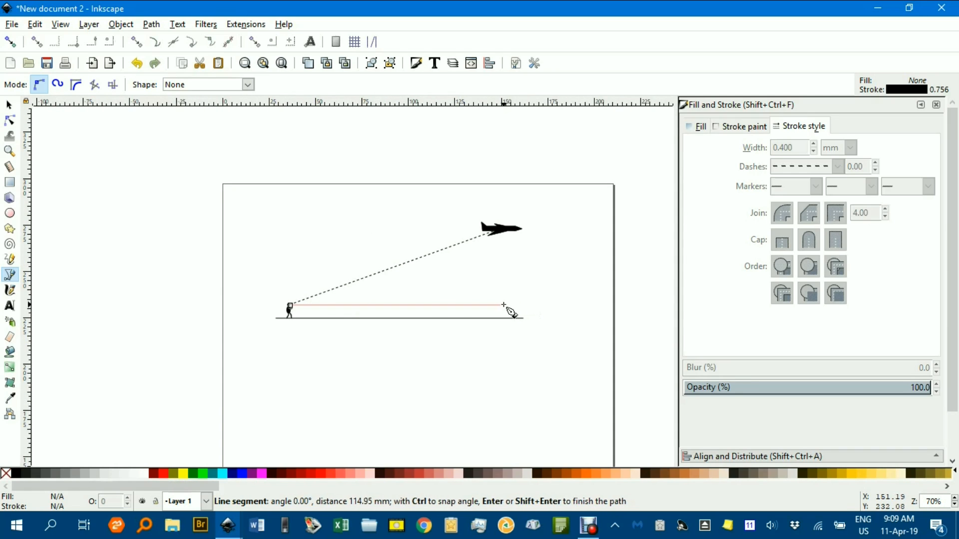
left_click(533, 304)
key("Return")
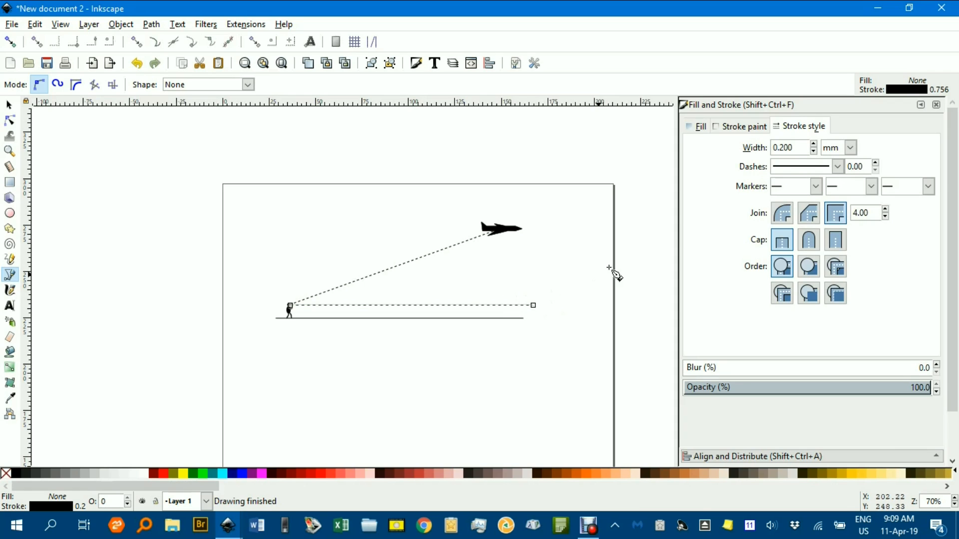
Give the horizontal eye-level line a 0.4 mm stroke and the same dash pattern as the line of sight, then deselect it
left_click(814, 144)
left_click(814, 144)
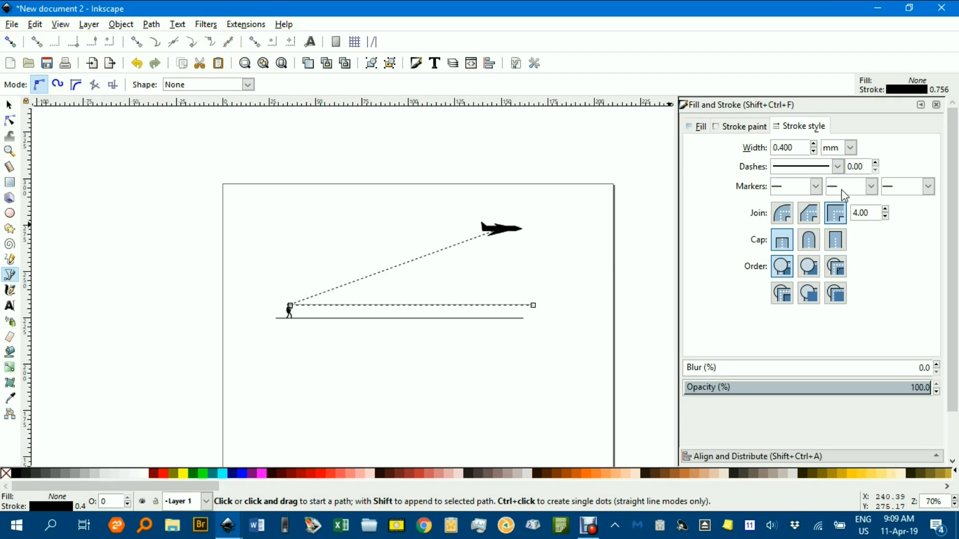
left_click(872, 187)
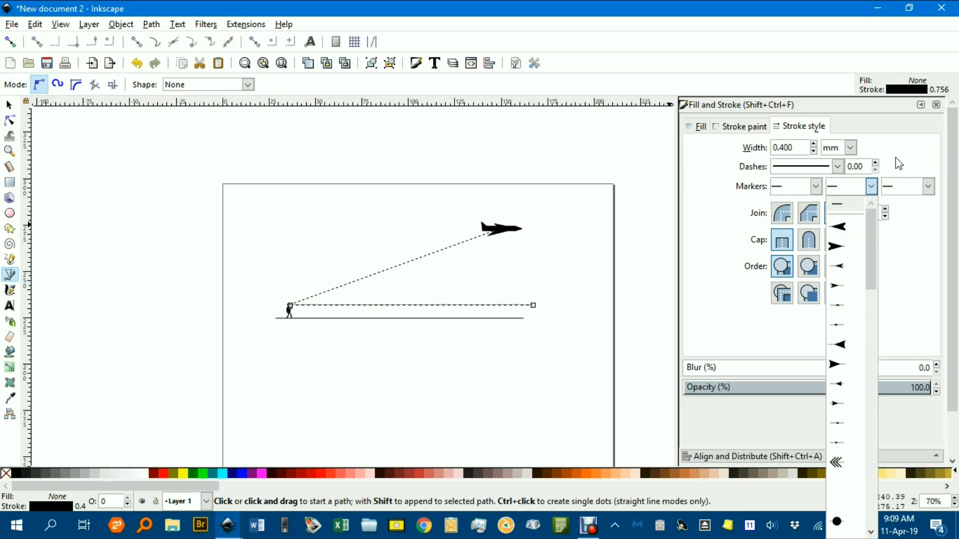
left_click(883, 192)
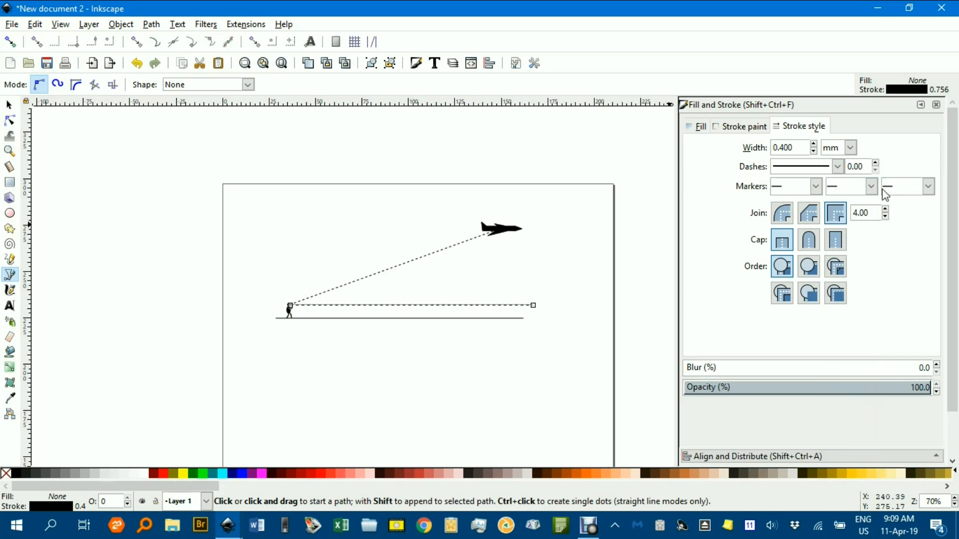
left_click(838, 166)
left_click(799, 450)
left_click(9, 105)
left_click(396, 252)
Turn snapping on and draw a vertical line about 41 mm long from the line of sight's airplane end down to the dashed horizontal line
scroll(458, 257, "up", 2)
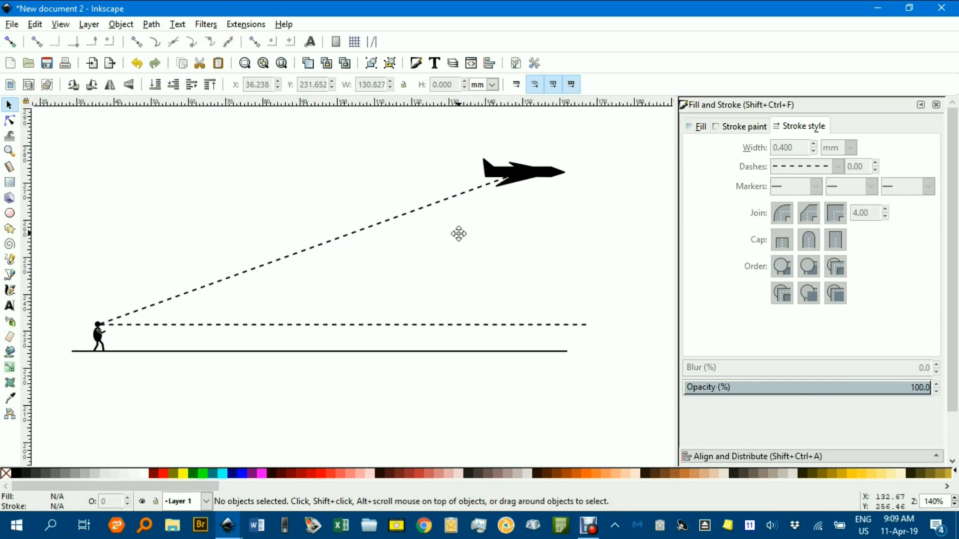
key("b")
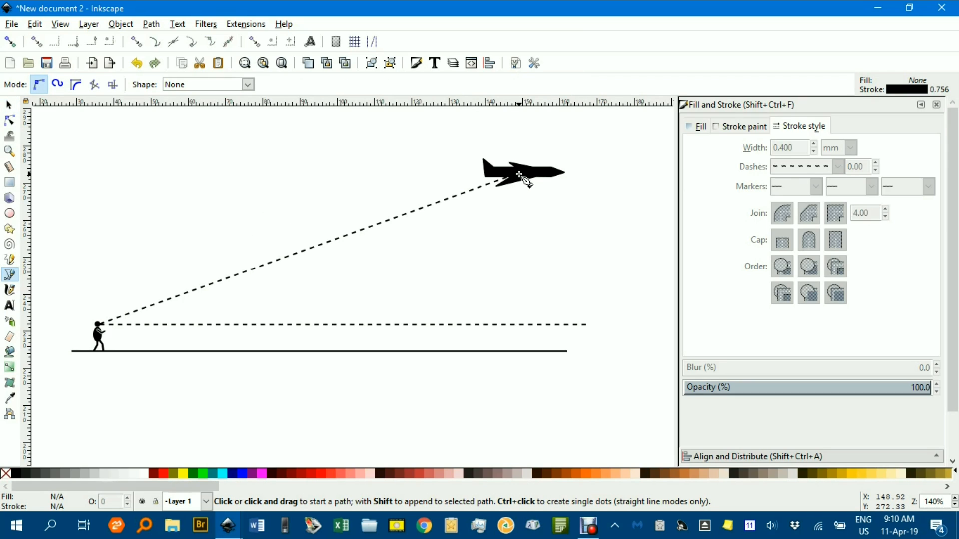
scroll(519, 174, "up", 1)
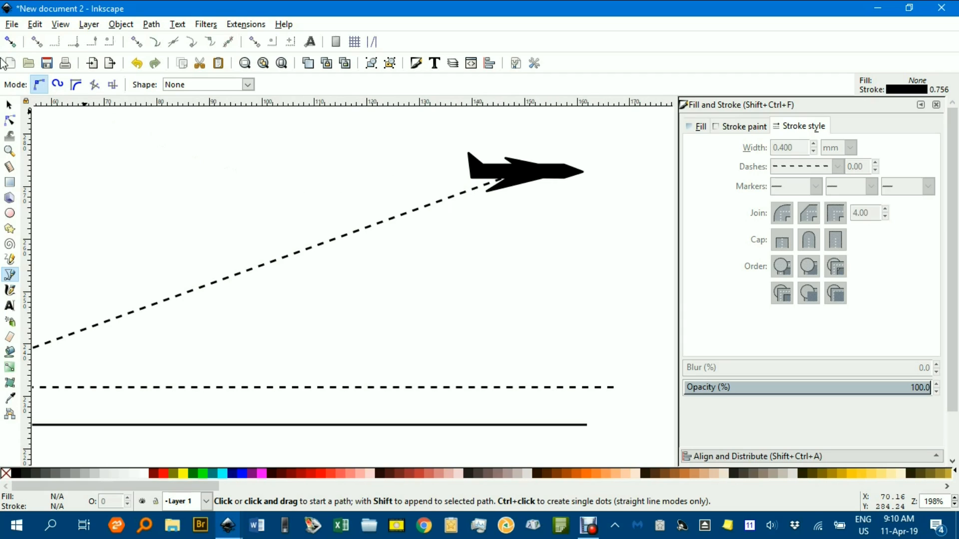
left_click(10, 42)
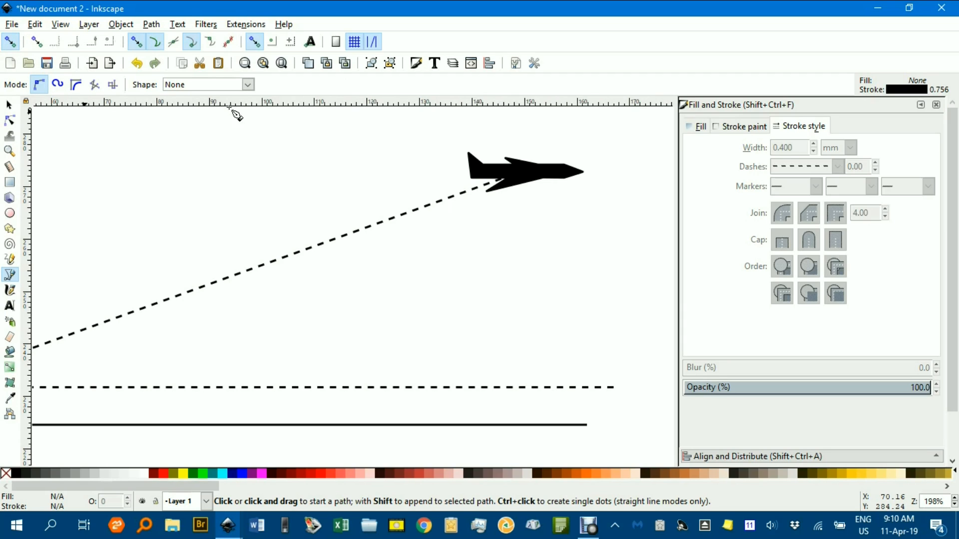
left_click(526, 173)
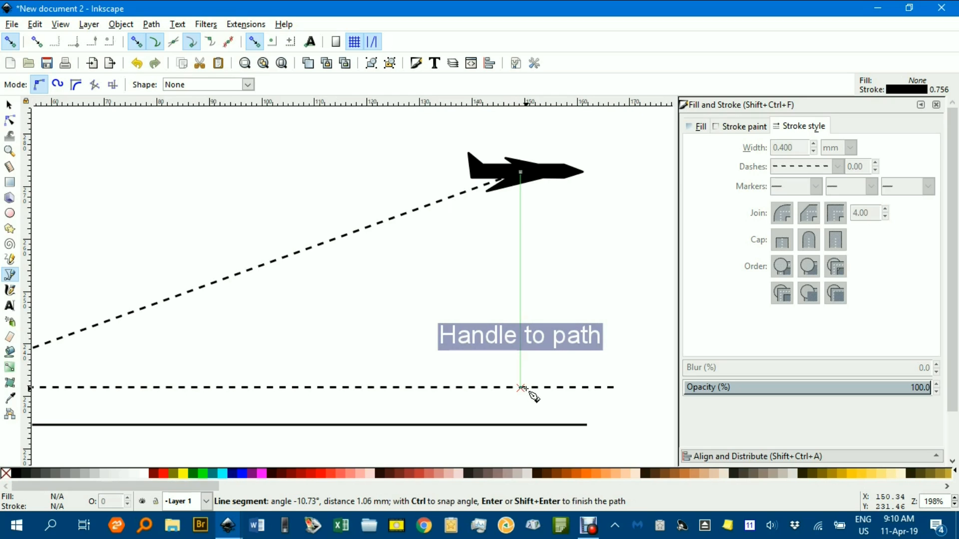
double_click(530, 395)
Set the vertical line's stroke width to 0.4 mm, add small outward-pointing arrowheads at both ends, and deselect it
left_click(814, 145)
left_click(813, 145)
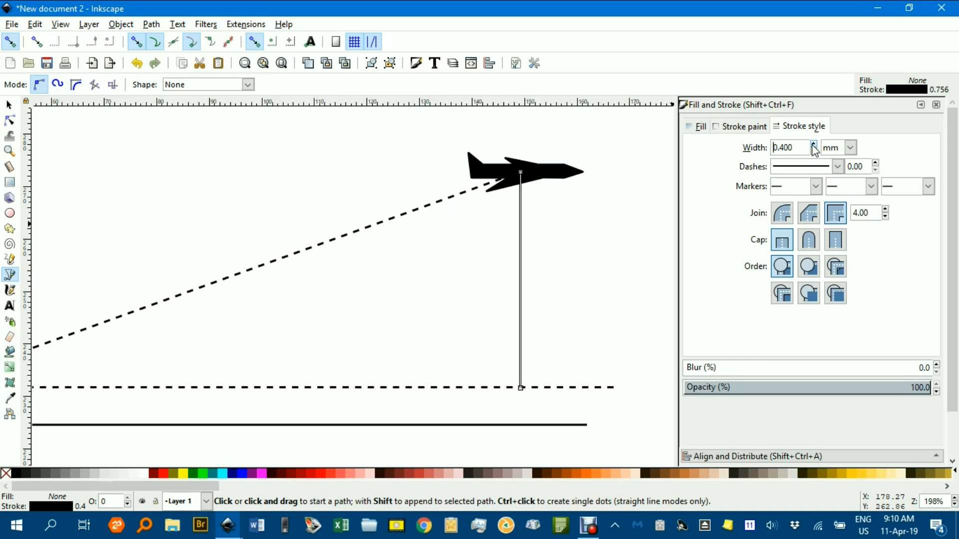
left_click(816, 187)
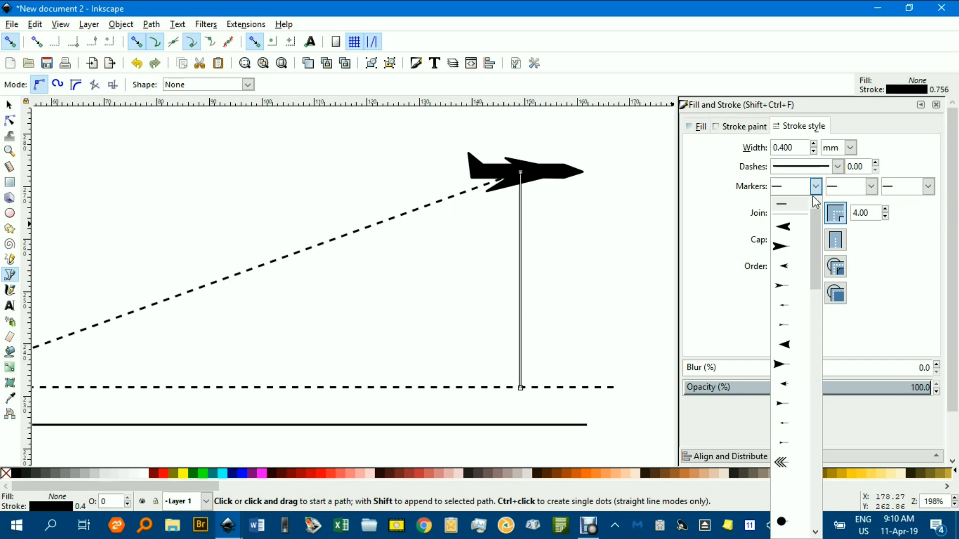
left_click(794, 271)
left_click(928, 186)
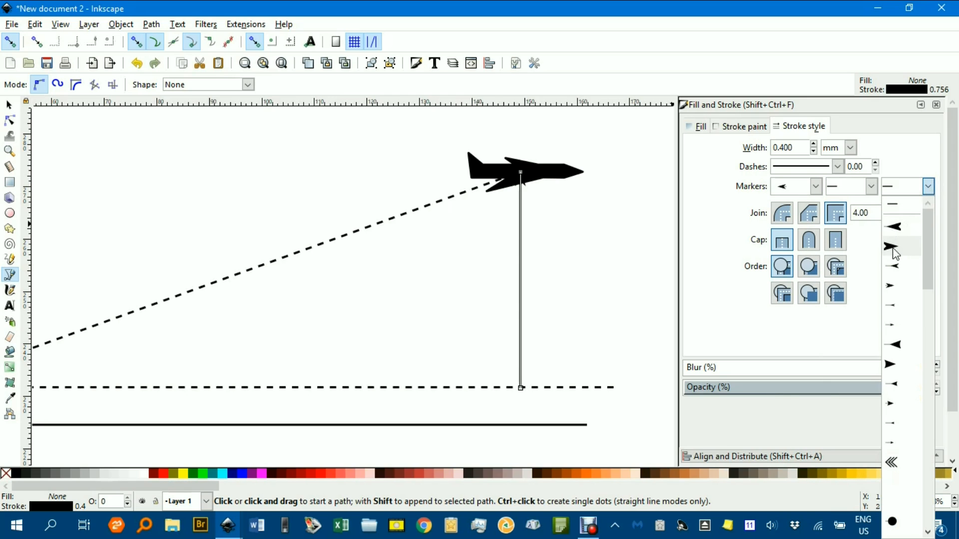
left_click(894, 285)
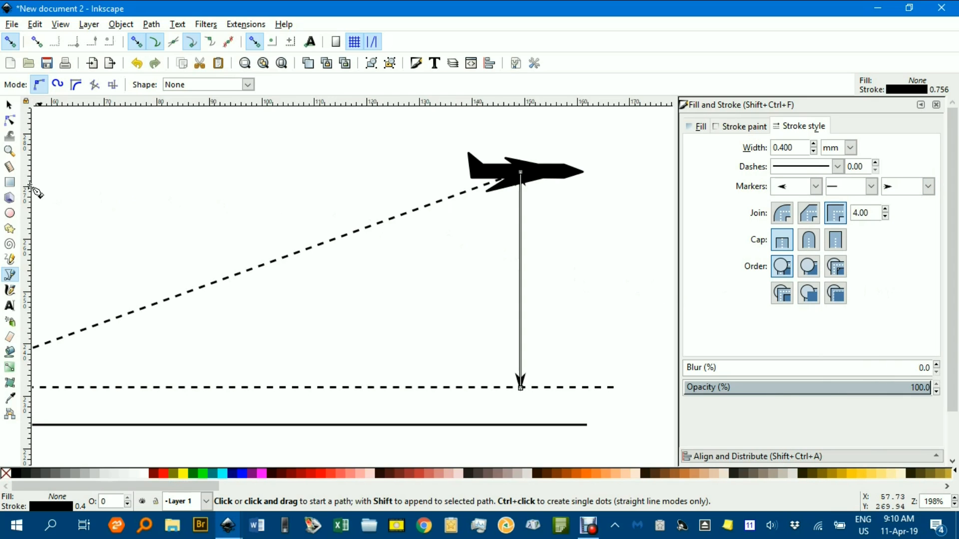
left_click(8, 104)
left_click(294, 201)
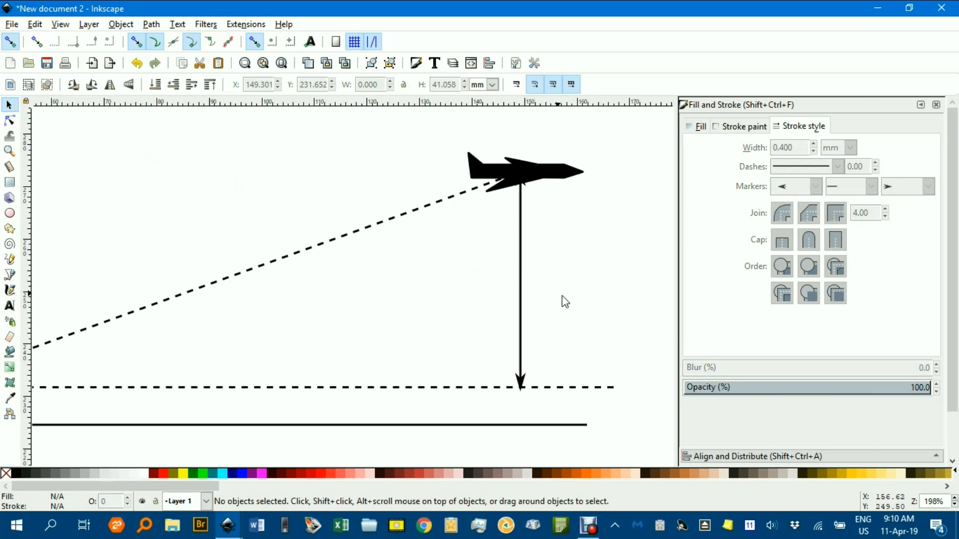
Turn snapping off and raise the vertical arrow's lower end node to about Y 232.9 mm, so its tip sits just above the dashed line
scroll(562, 319, "down", 1, "ctrl")
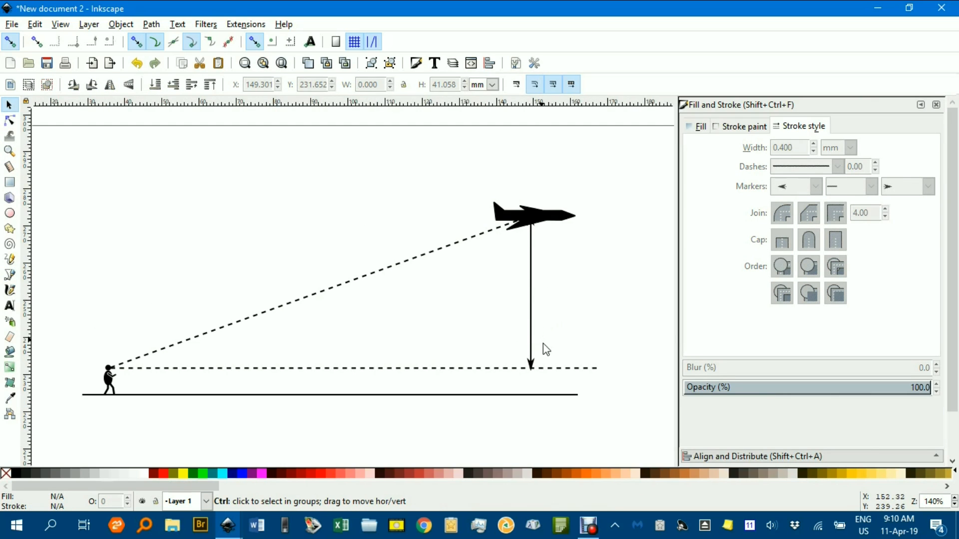
scroll(544, 344, "up", 3, "ctrl")
scroll(537, 342, "down", 2)
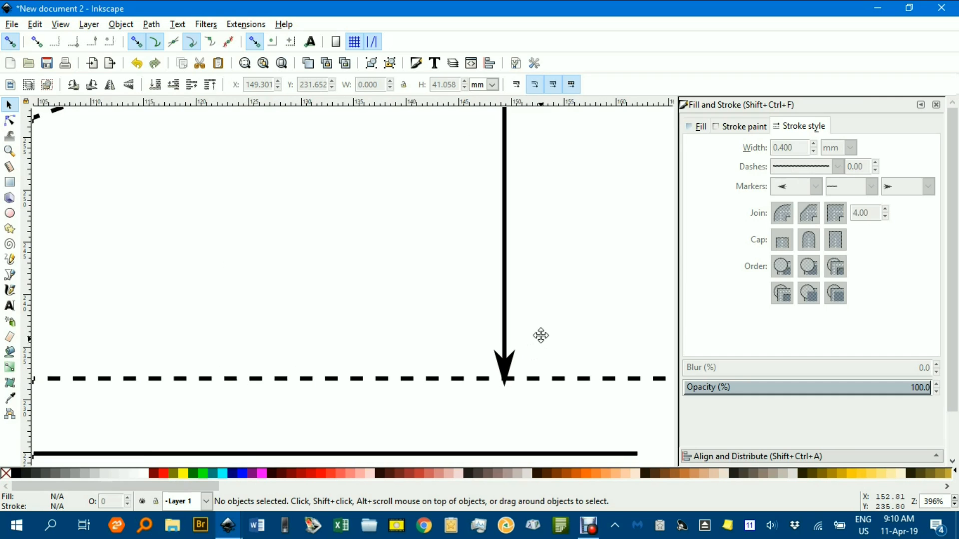
left_click(508, 330)
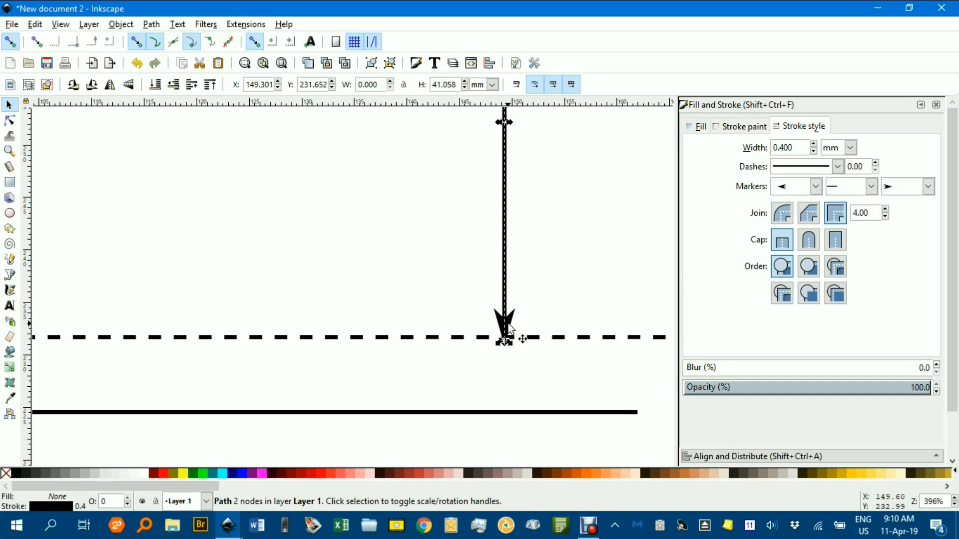
key("n")
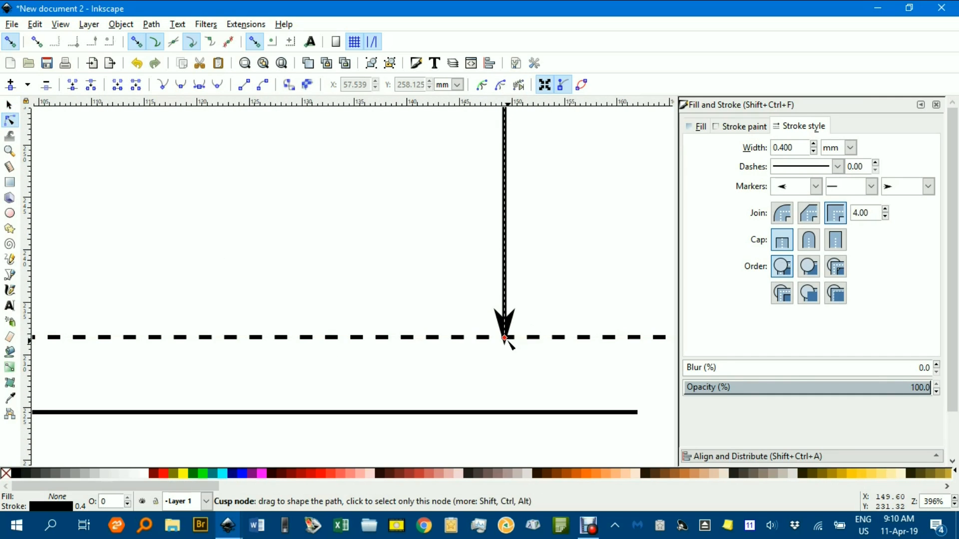
left_click(10, 42)
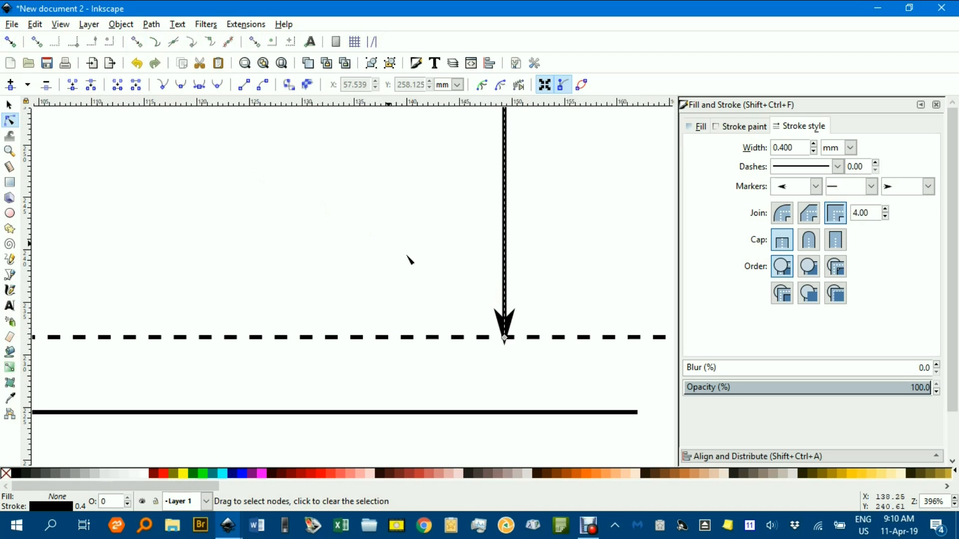
mouse_move(506, 339)
left_mouse_down()
mouse_move(506, 323)
mouse_move(510, 331)
left_mouse_up()
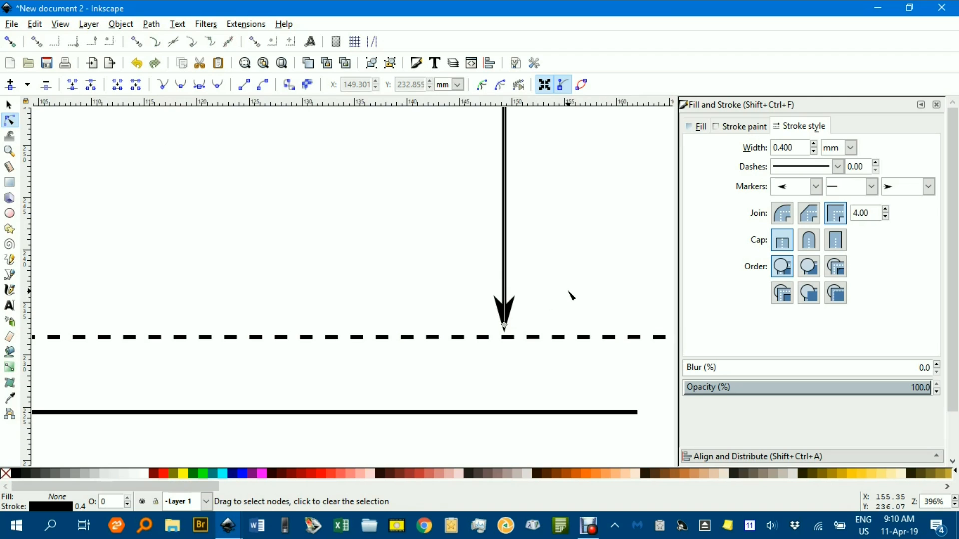
Move the vertical arrow's nodes down so its upper arrowhead clears the airplane's underside, and clear the node selection
scroll(567, 248, "down", 3)
left_click_drag(570, 235, 508, 277)
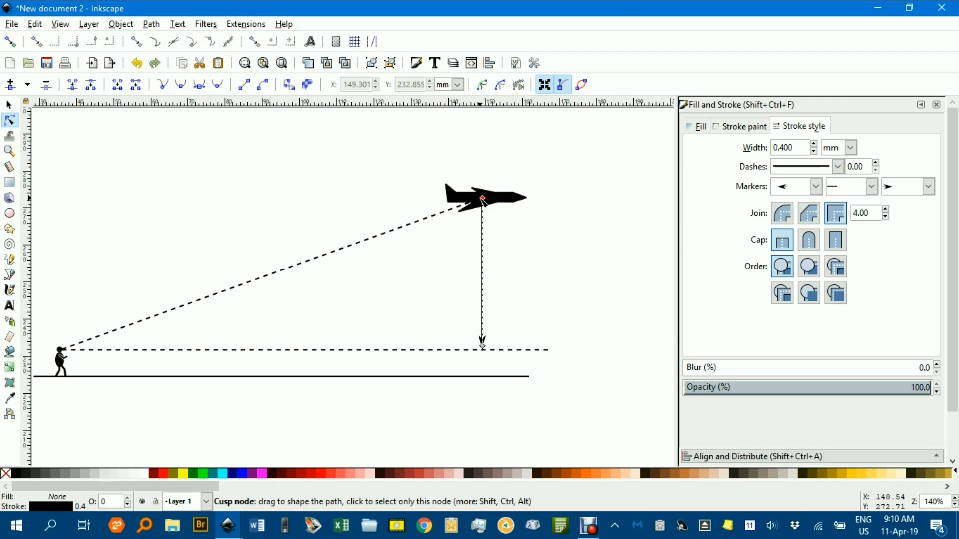
scroll(484, 197, "up", 2)
left_click_drag(483, 198, 493, 208)
left_click(531, 230)
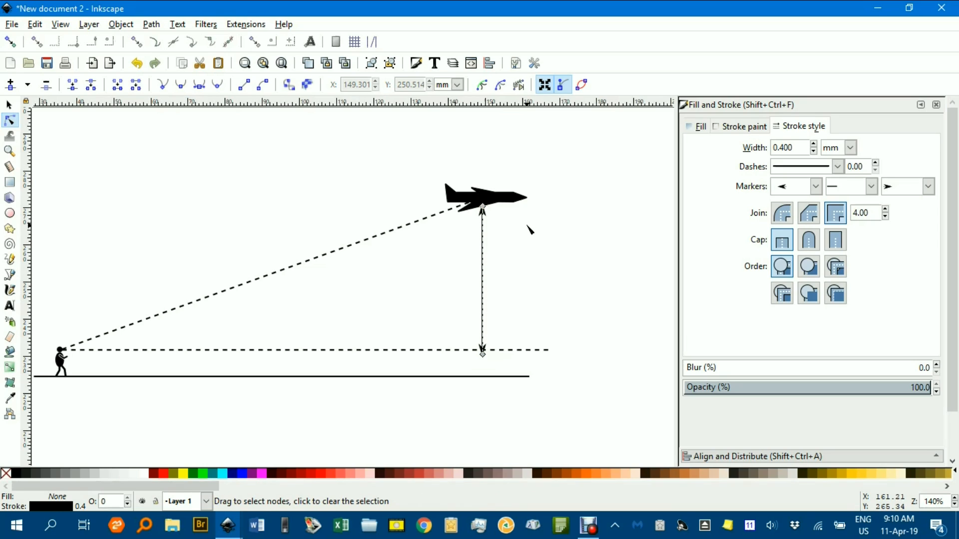
Raise the vertical arrow's lower end node to about Y 232.7 mm so its arrowhead stops at the dashed horizontal line, and deselect it
left_click(541, 234)
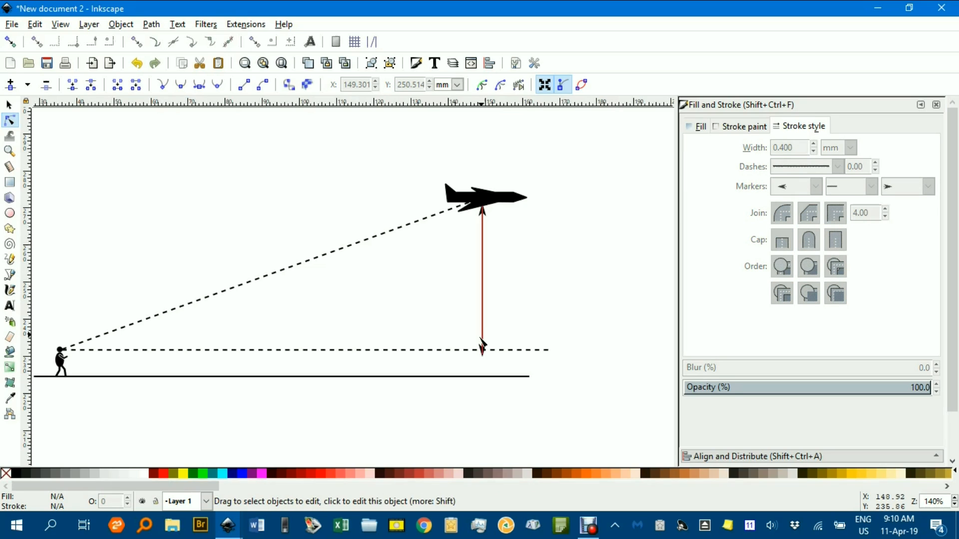
scroll(499, 290, "down", 3)
scroll(514, 244, "up", 2, "ctrl")
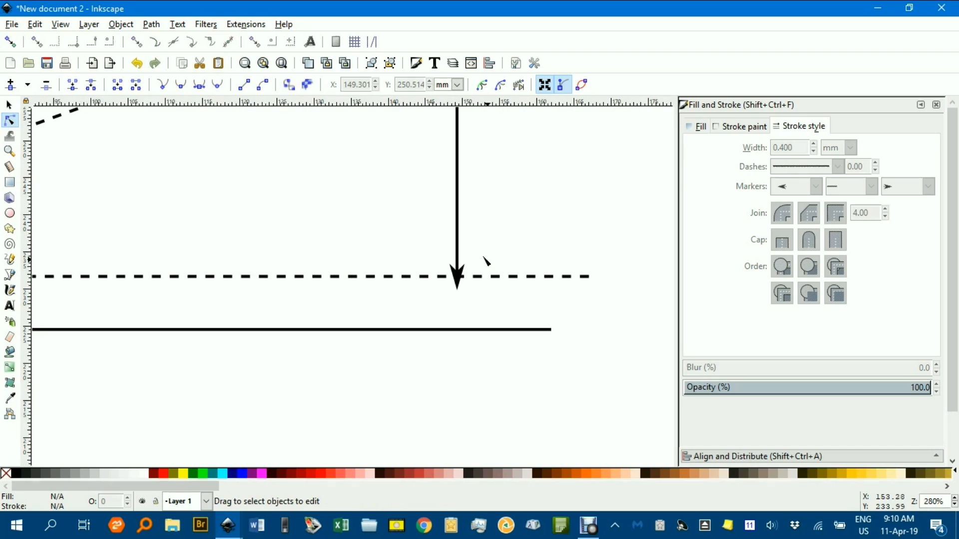
left_click(458, 278)
left_click_drag(457, 285, 457, 270)
left_click(516, 254)
scroll(528, 253, "down", 3, "ctrl")
left_click(541, 225)
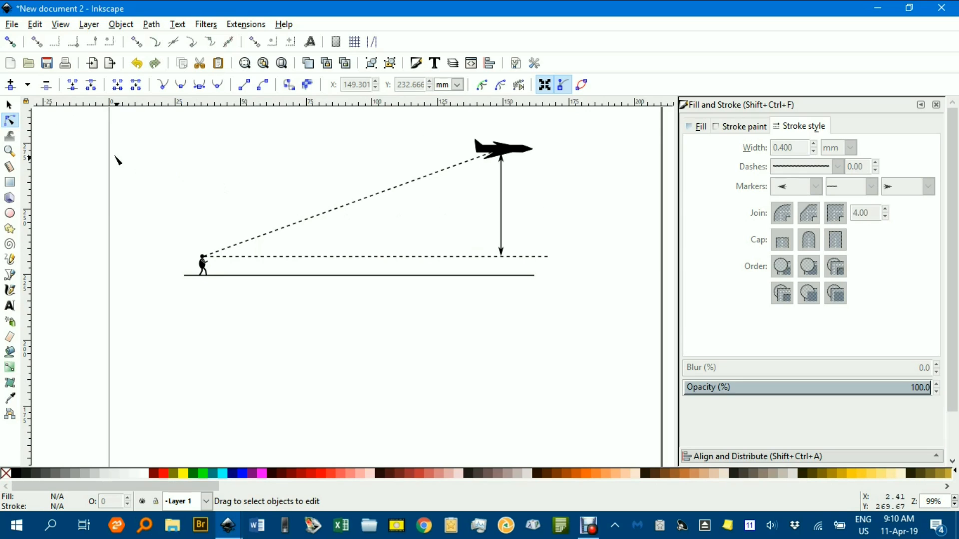
Add the text label "h" beside the vertical arrow in Times New Roman Italic at 16 pt
left_click(9, 105)
scroll(452, 202, "up", 1, "ctrl")
left_click_drag(454, 203, 463, 261)
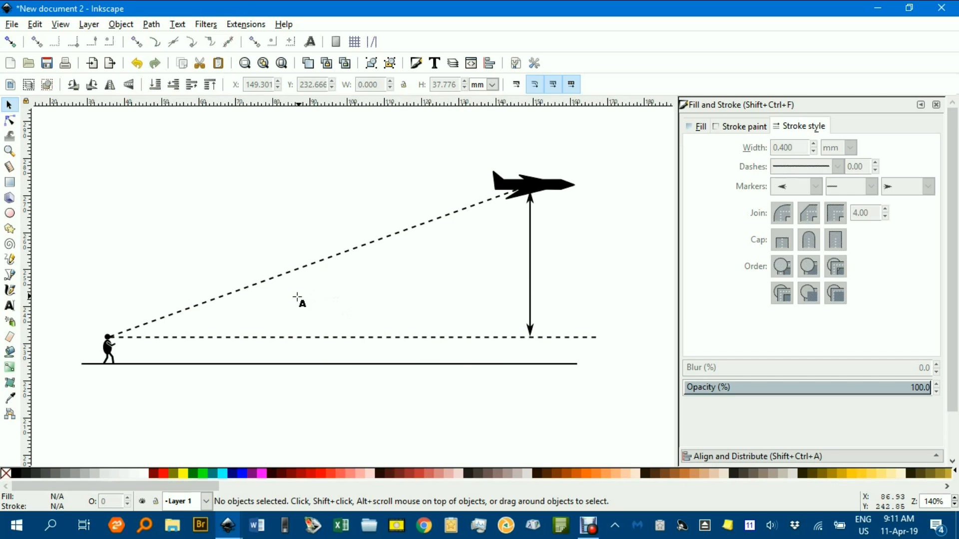
key("t")
left_click(575, 268)
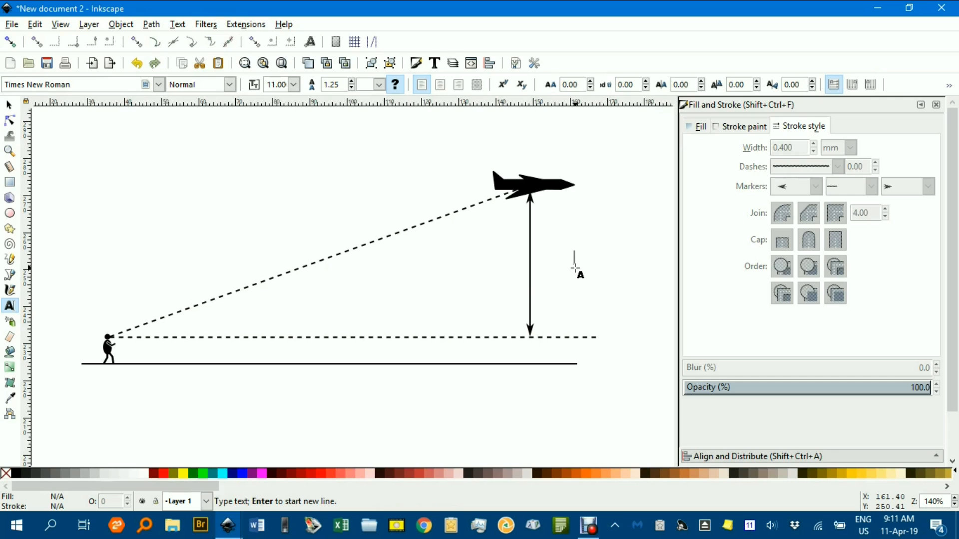
left_click(229, 84)
left_click(215, 119)
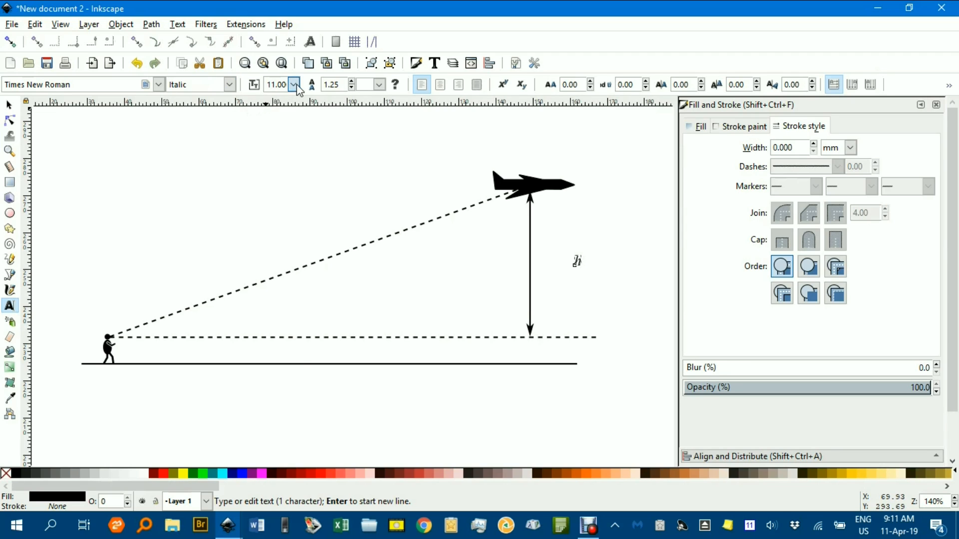
left_click(294, 85)
left_click(286, 246)
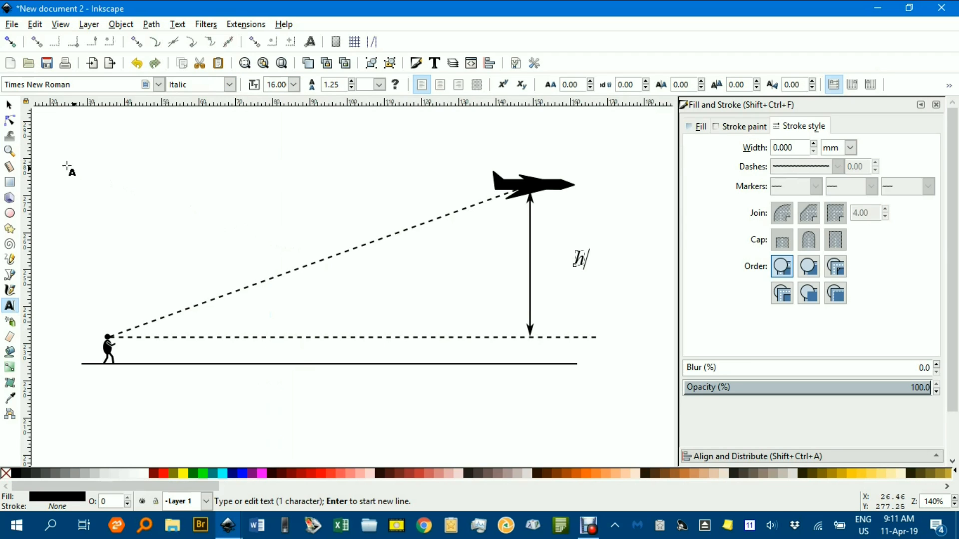
Move the "h" label close to the vertical arrow's midpoint, at about X 151.9, Y 250.0 mm, and deselect it
left_click(9, 105)
left_click_drag(590, 274, 555, 278)
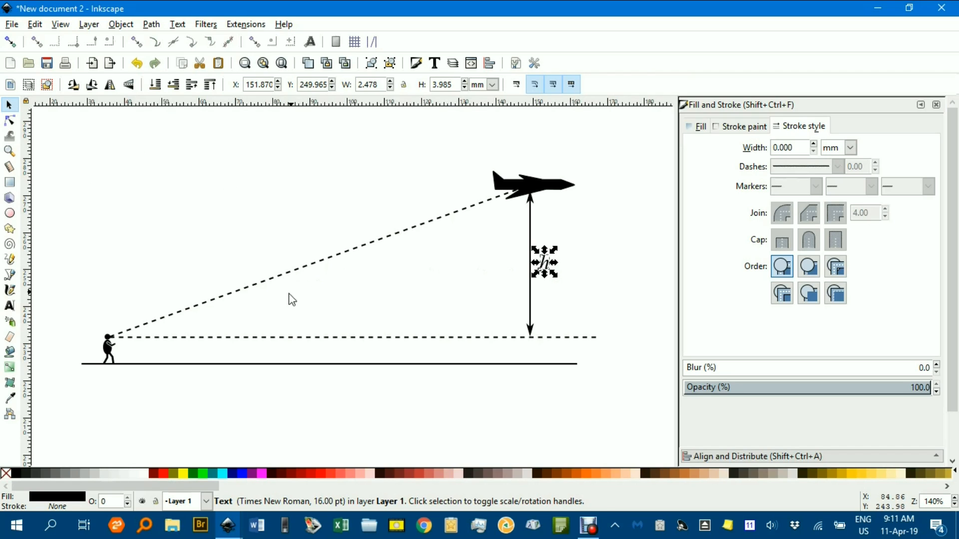
left_click(254, 313)
Add the text "35°" between the two dashed lines, entering the degree sign as Unicode 00b0
key("t")
left_click(248, 320)
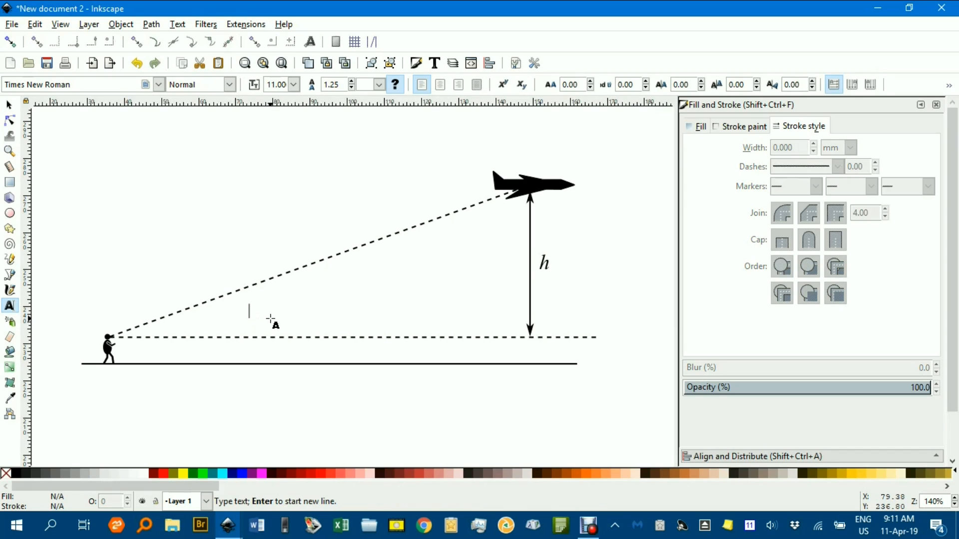
type("35")
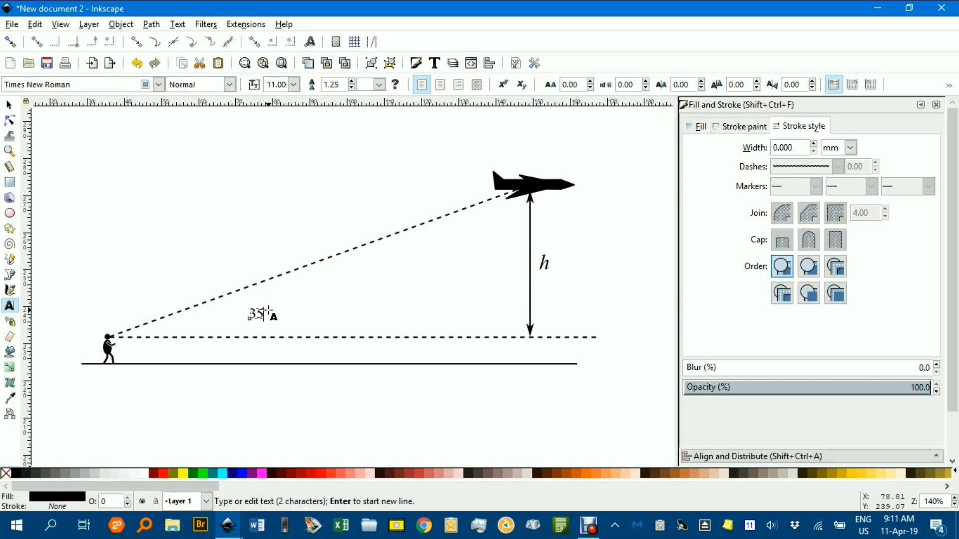
key("ctrl+u")
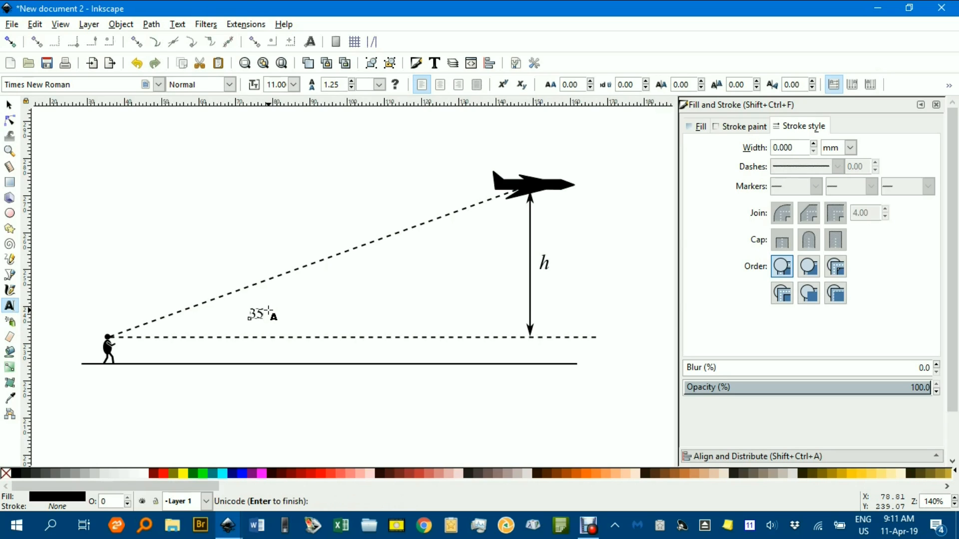
type("00b0: °")
key("Return")
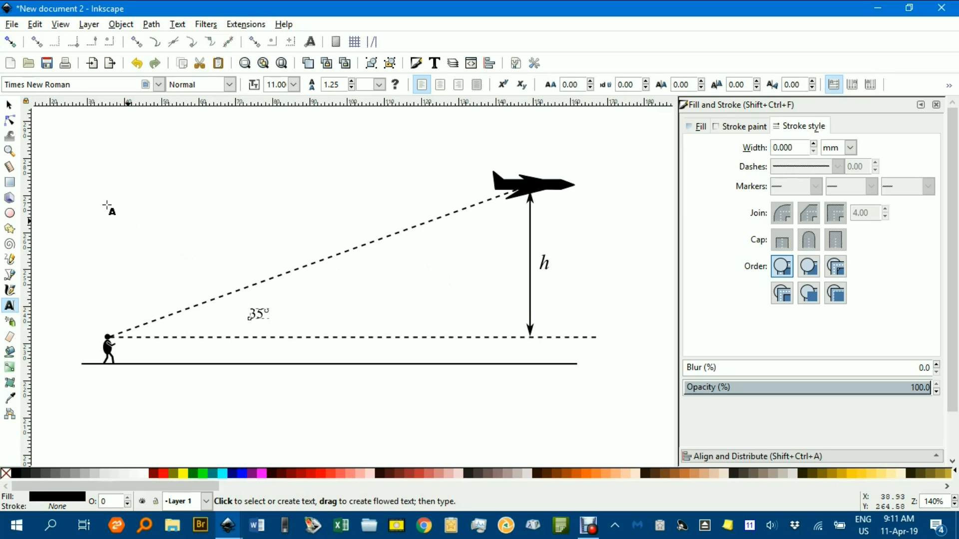
Move the 35° label into the angle near the walking figure, at about X 56.5, Y 234.1 mm, and deselect it
left_click(9, 104)
key("Escape")
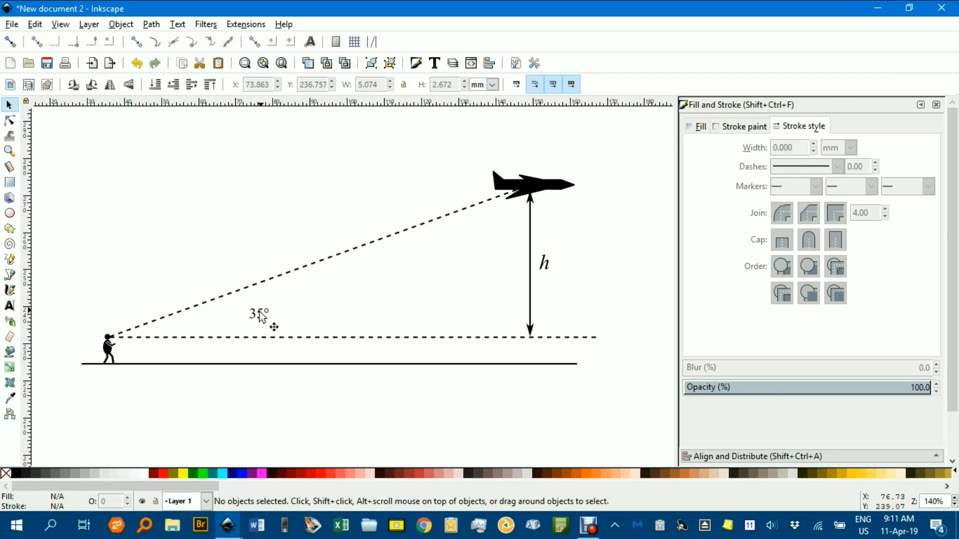
left_click_drag(254, 314, 189, 330)
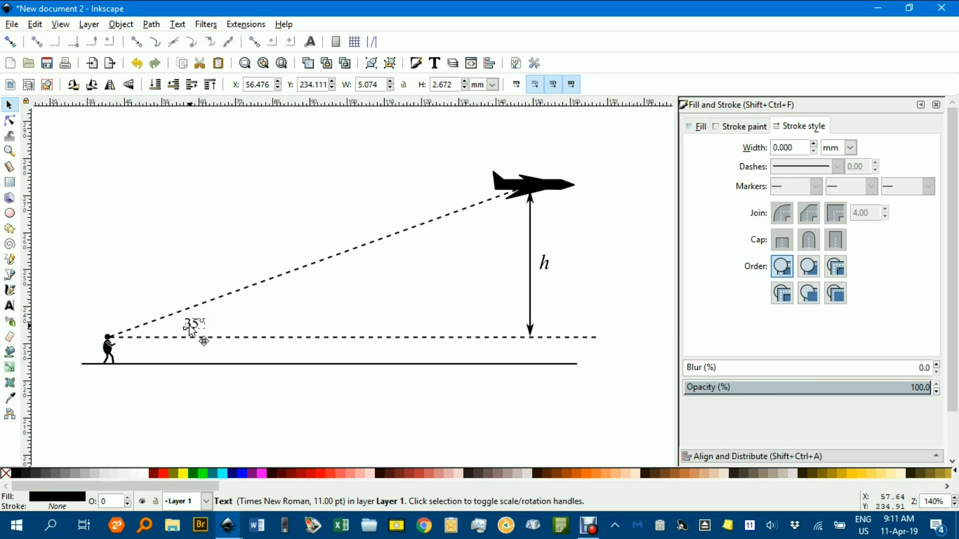
left_click(194, 257)
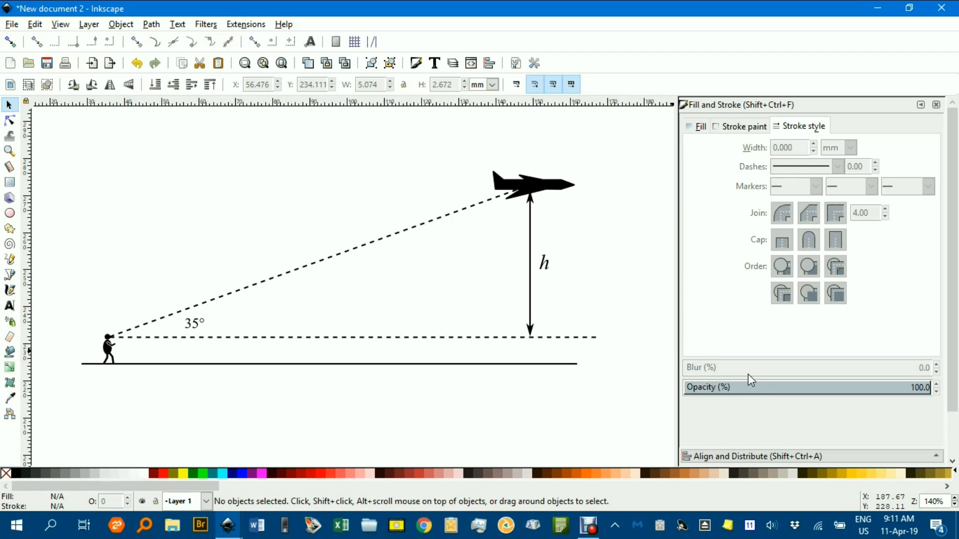
Scale the airplane down proportionally about its centre to about 10.2 by 3.5 mm, and deselect it
scroll(603, 351, "down", 2)
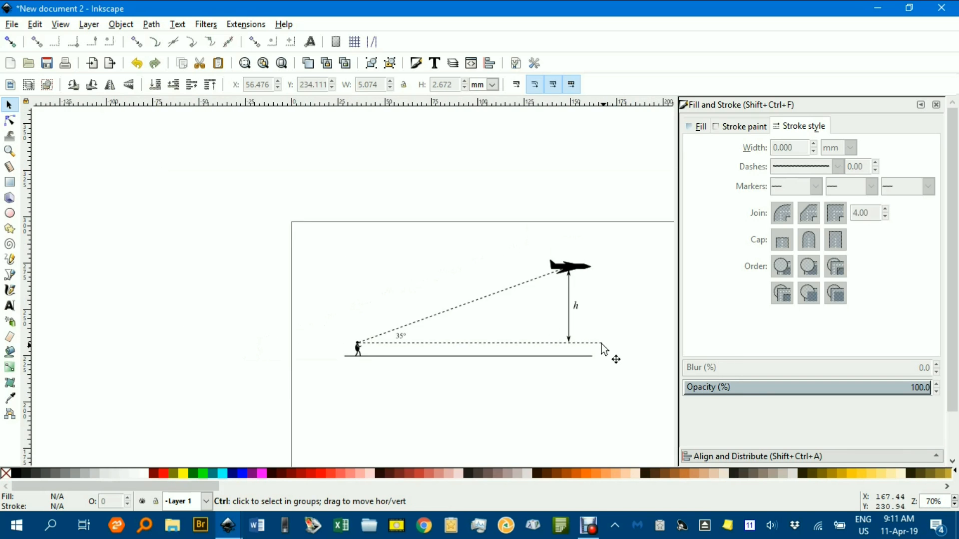
left_click_drag(609, 313, 506, 276)
scroll(450, 227, "up", 3, "ctrl")
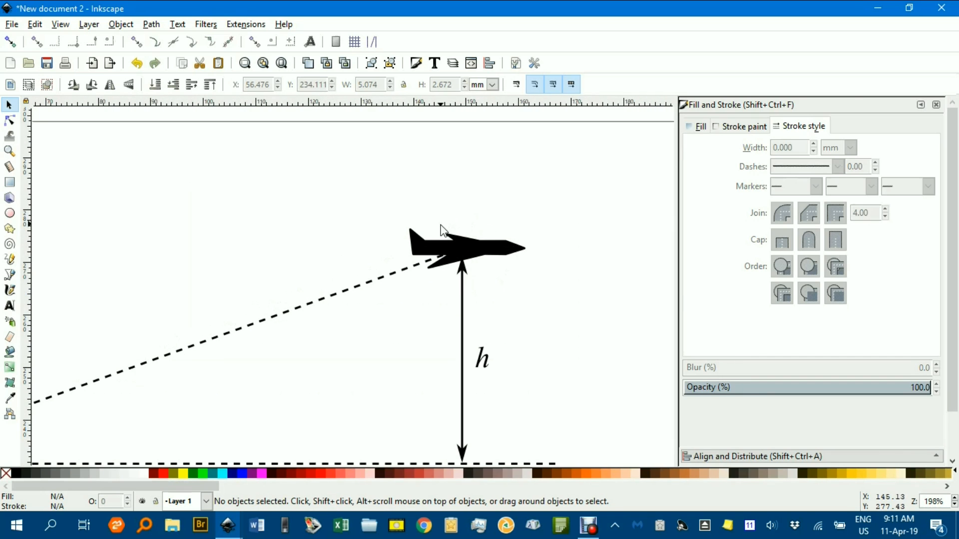
left_click(491, 252)
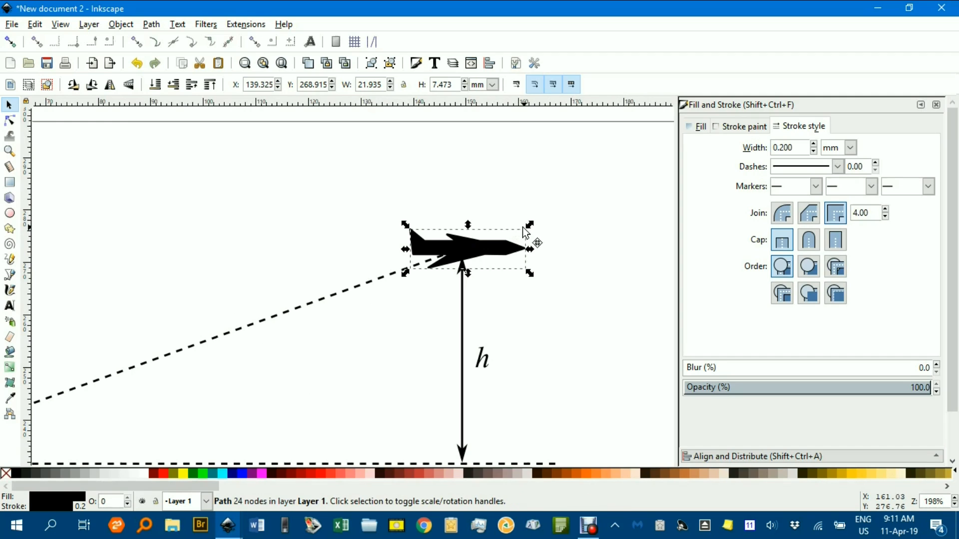
left_click_drag(531, 226, 515, 234)
left_click(571, 230)
scroll(573, 258, "down", 2, "ctrl")
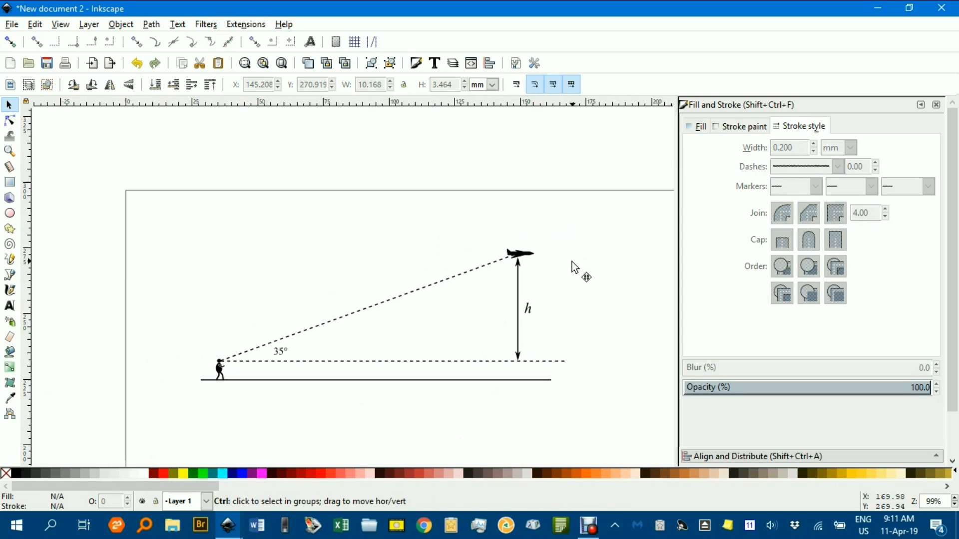
left_click_drag(557, 276, 552, 248)
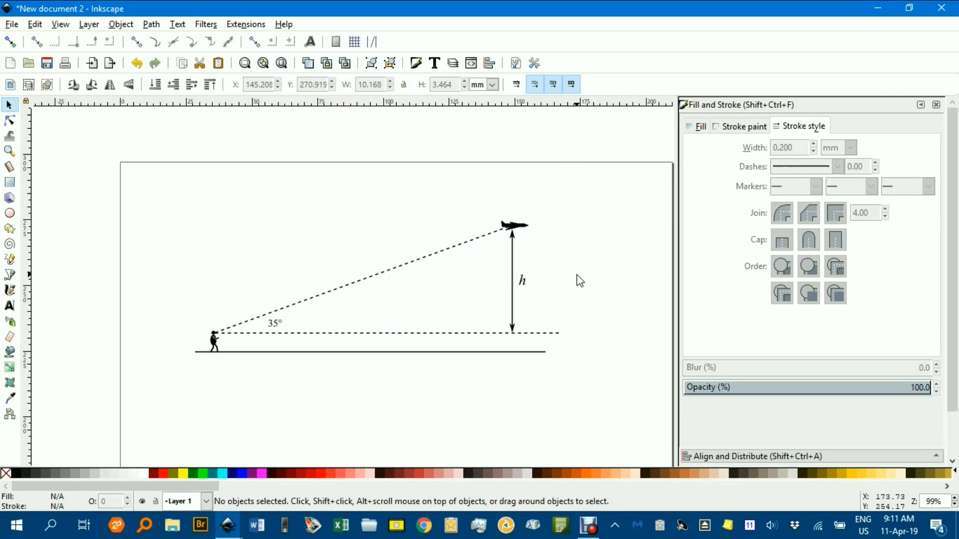